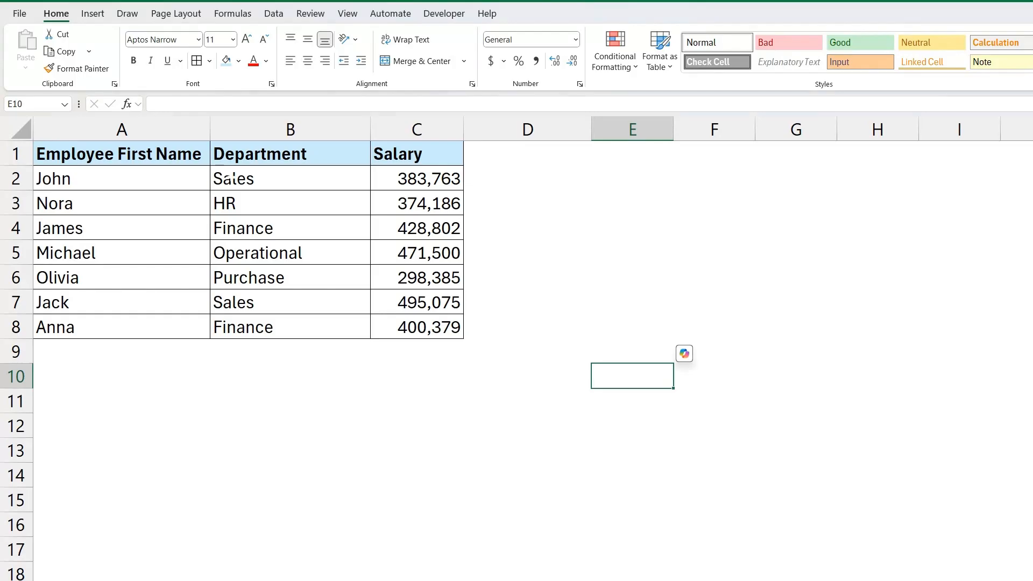
Widen columns E and F slightly and enter the first listed employee's first name in cell E4.
click(310, 418)
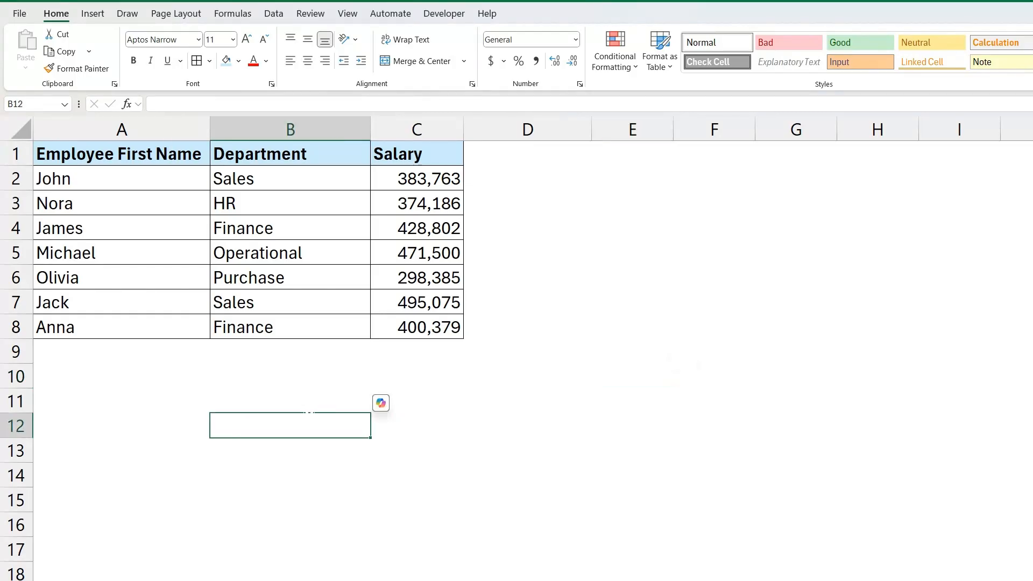
click(632, 227)
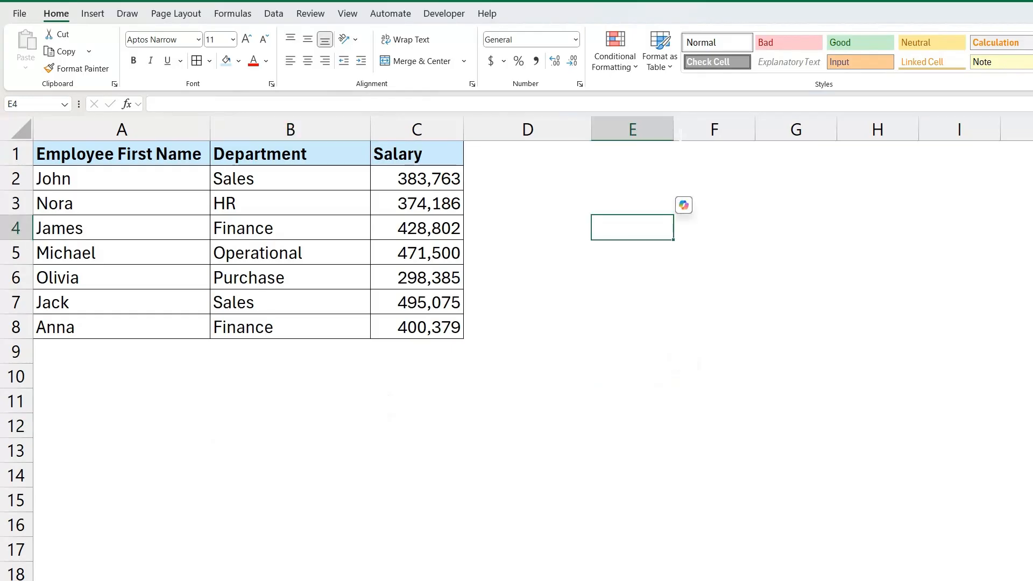
drag(674, 129, 690, 130)
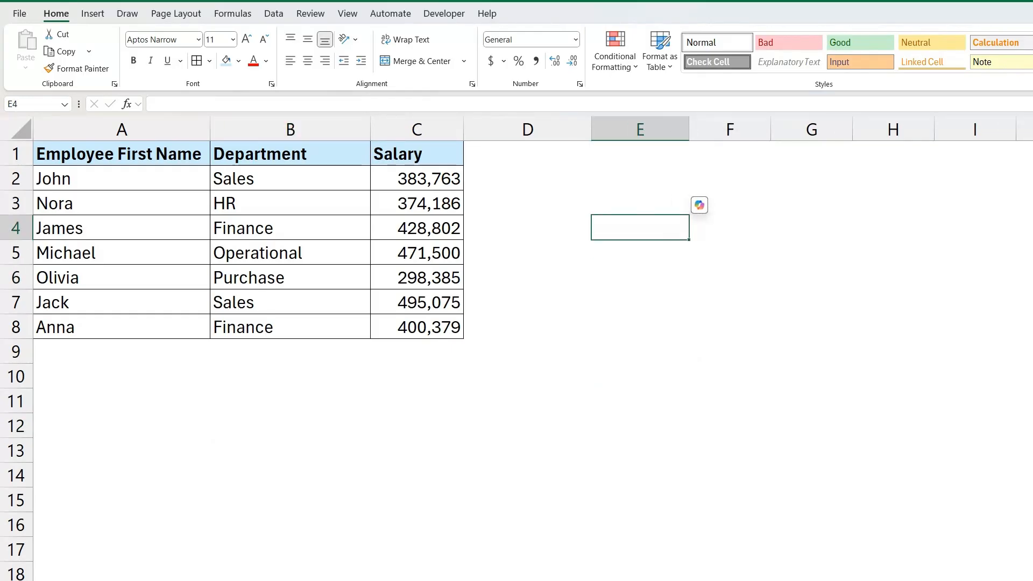
text(Jo)
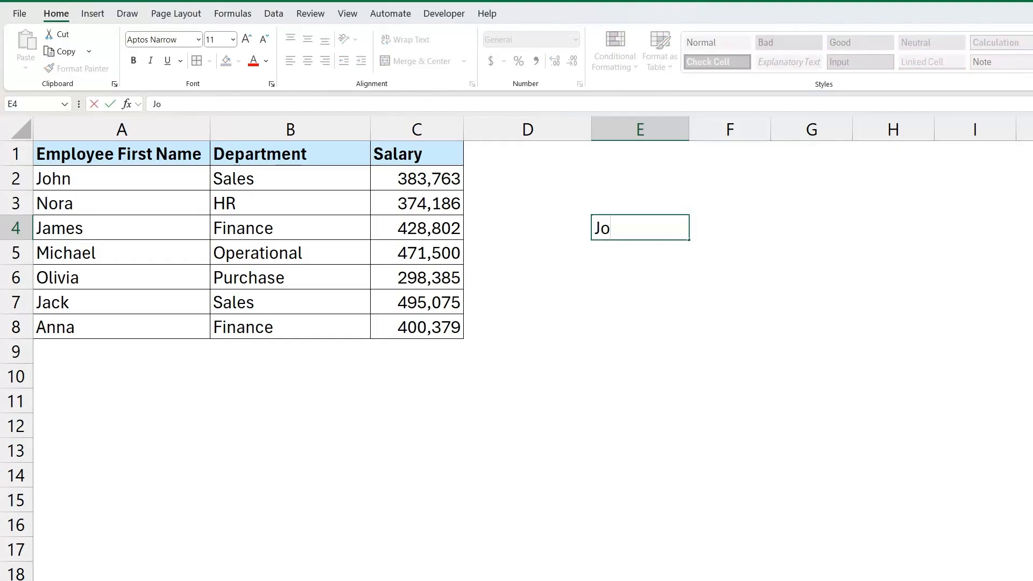
text(hn)
key(Tab)
drag(774, 130, 778, 127)
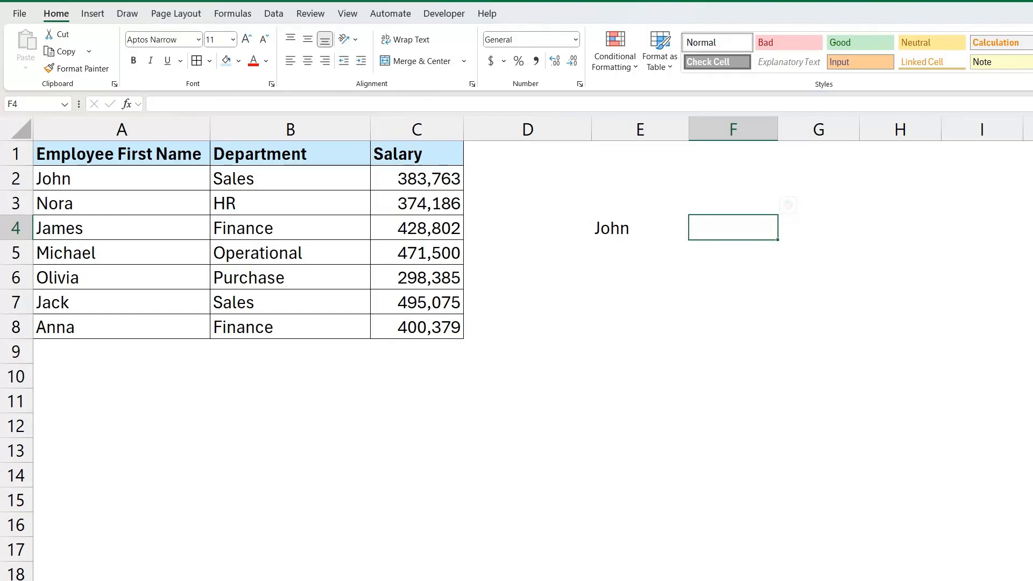
Enter =MATCH(E4,A:A,0) in cell F4 to find the exact position of the E4 name in column A.
text(=M)
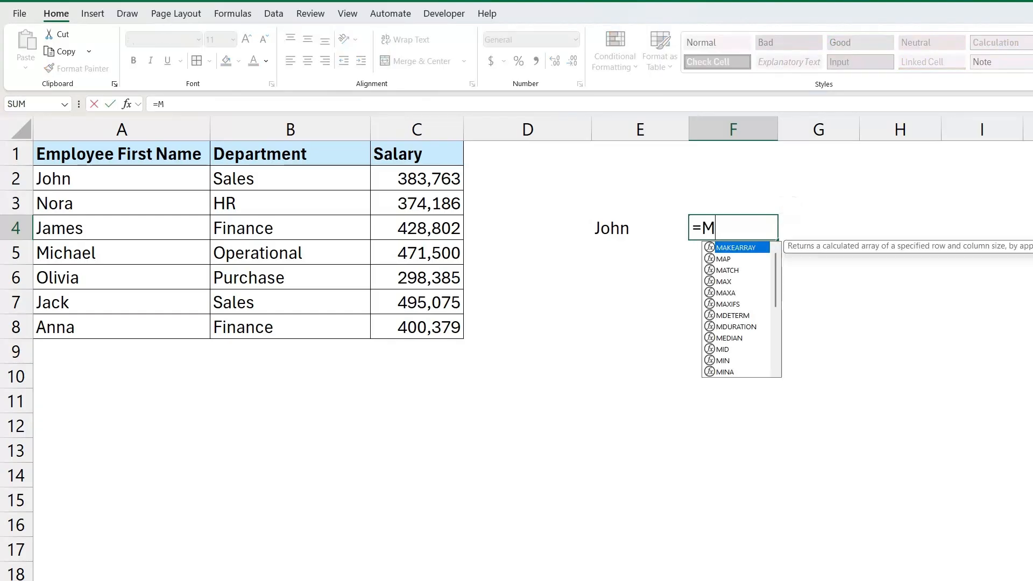
text(atch)
key(Tab)
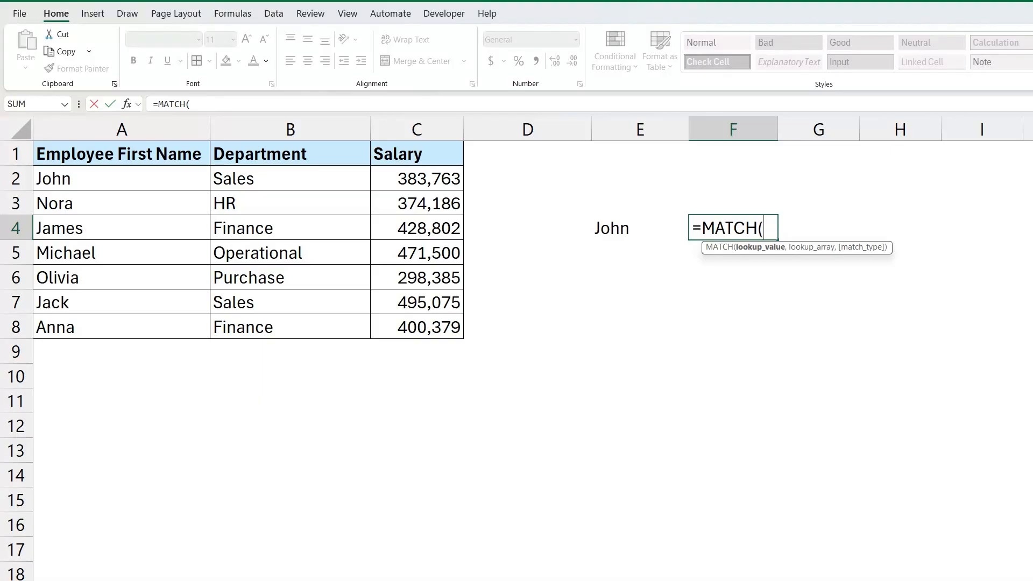
click(627, 229)
text(,)
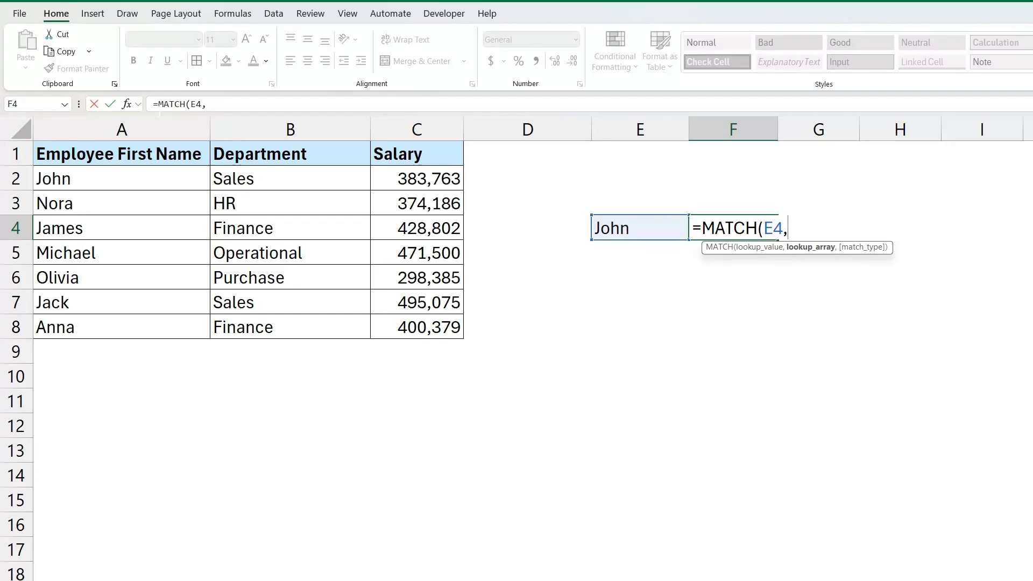
click(96, 129)
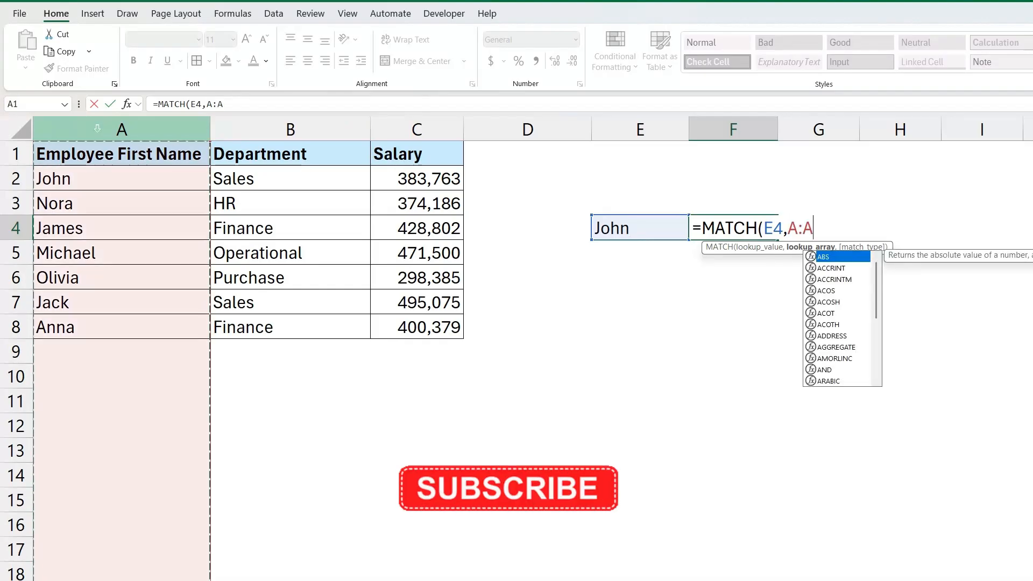
text(,)
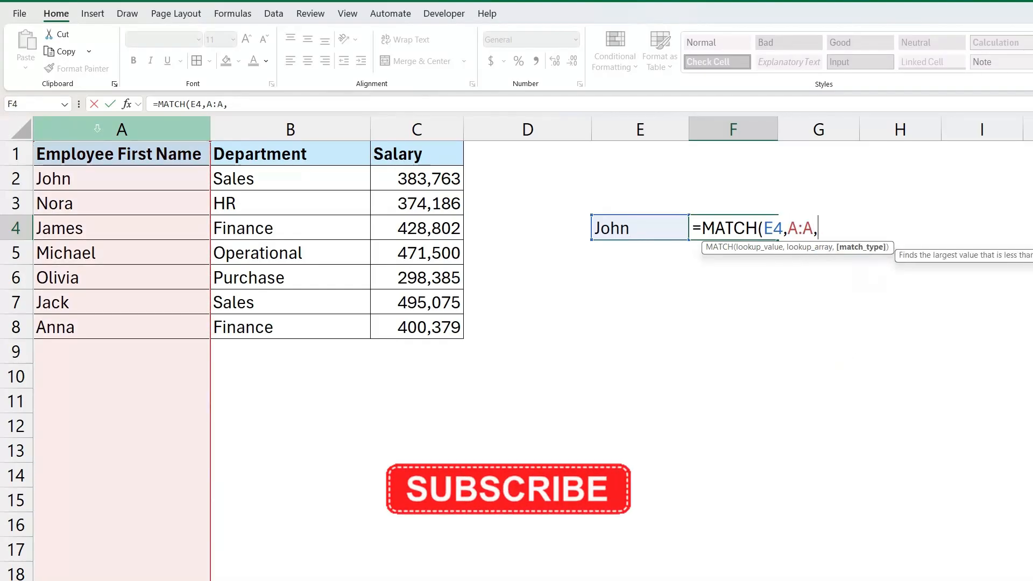
text(0))
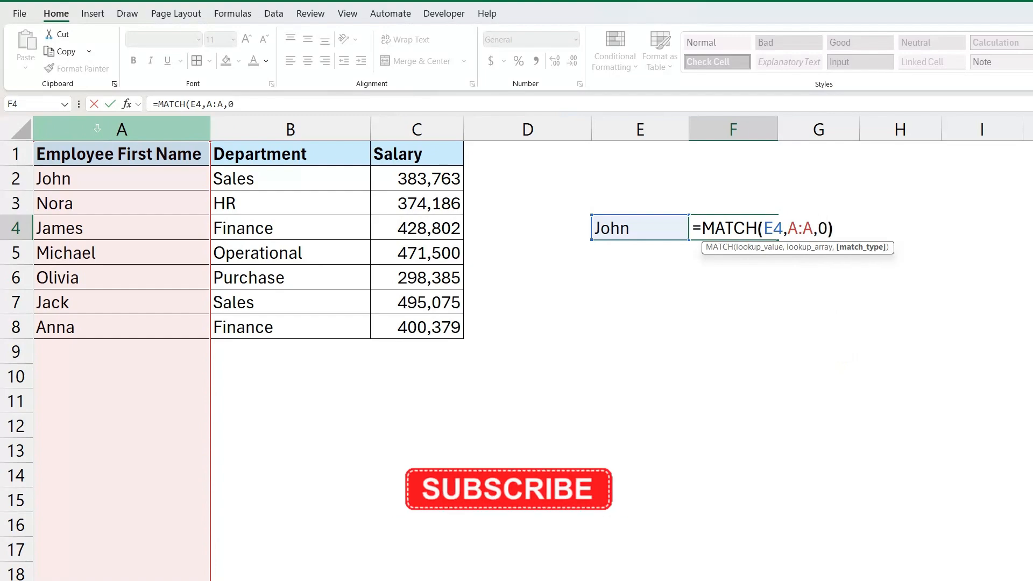
key(Return)
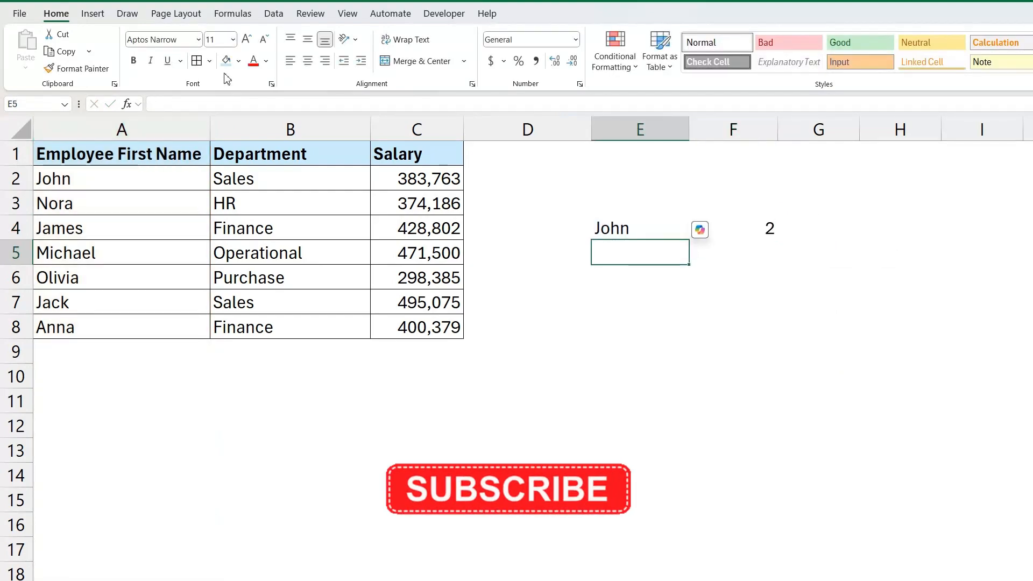
Compare the MATCH result in F4 with the position of the E4 name in column A.
key(Up)
key(Right)
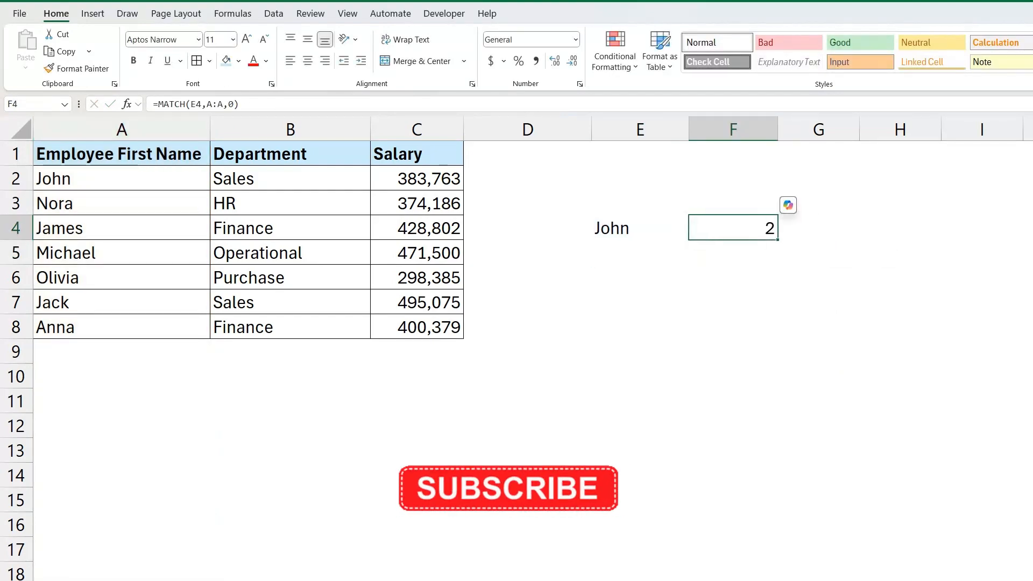
key(Left)
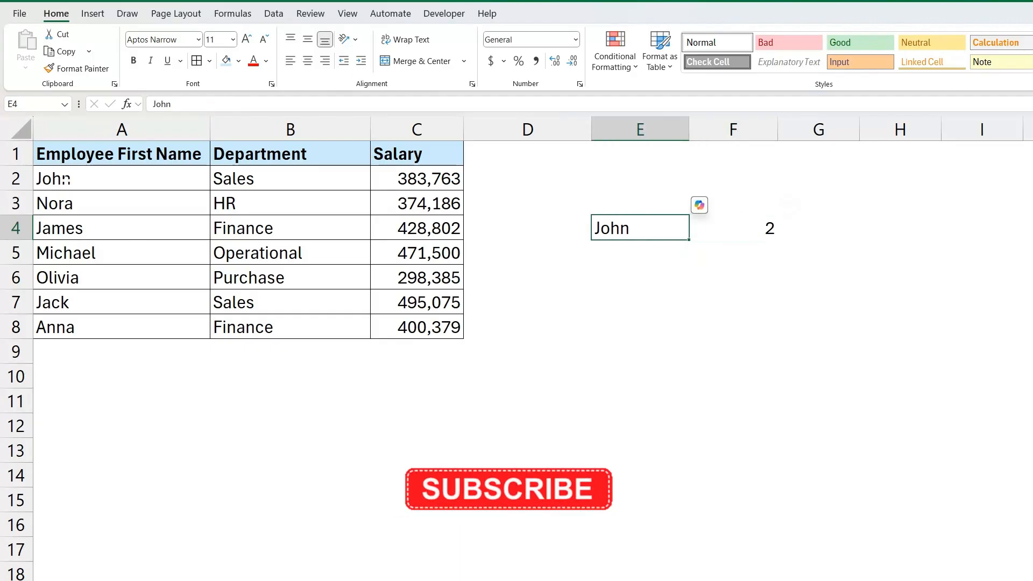
click(122, 130)
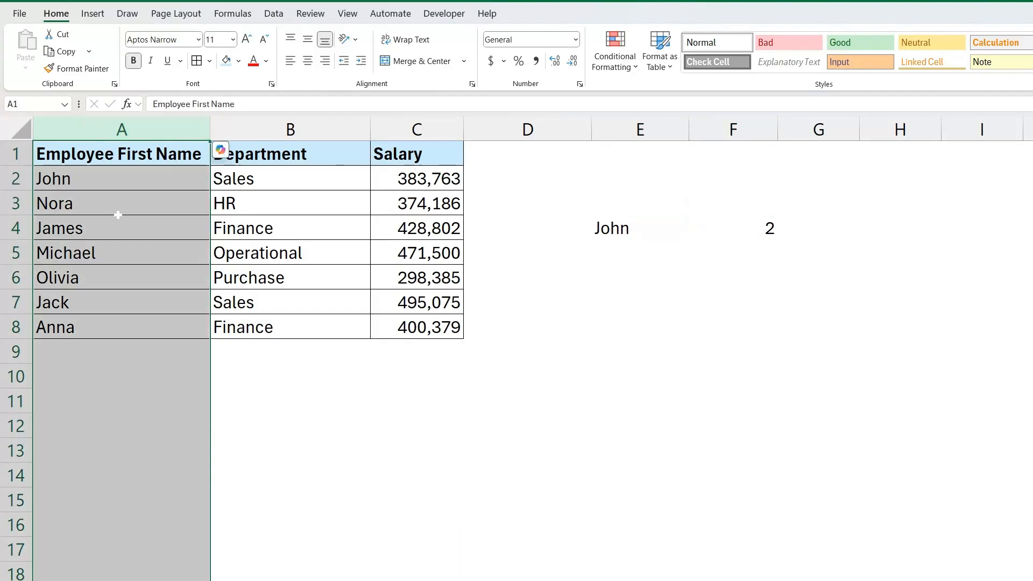
click(129, 183)
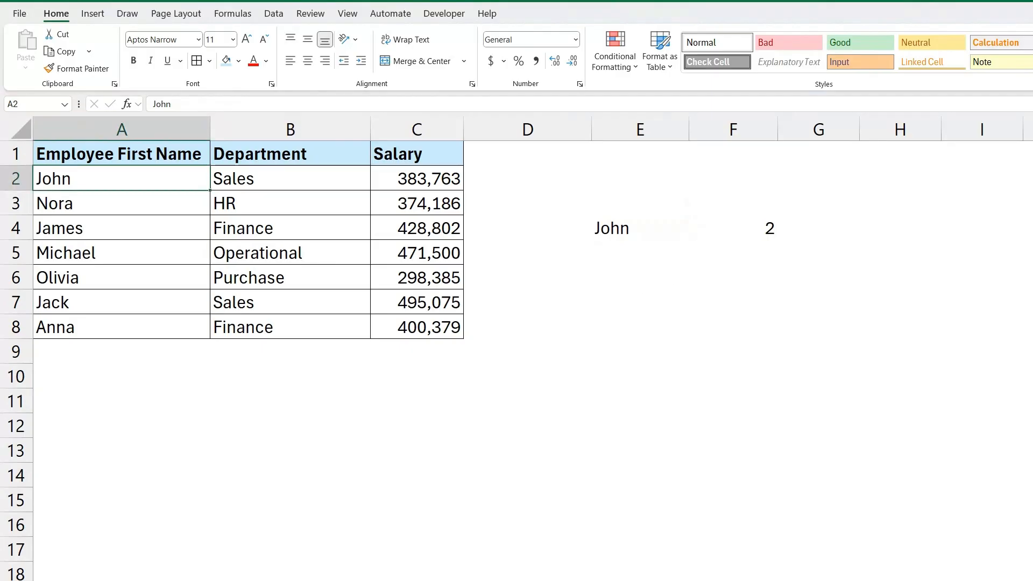
click(619, 255)
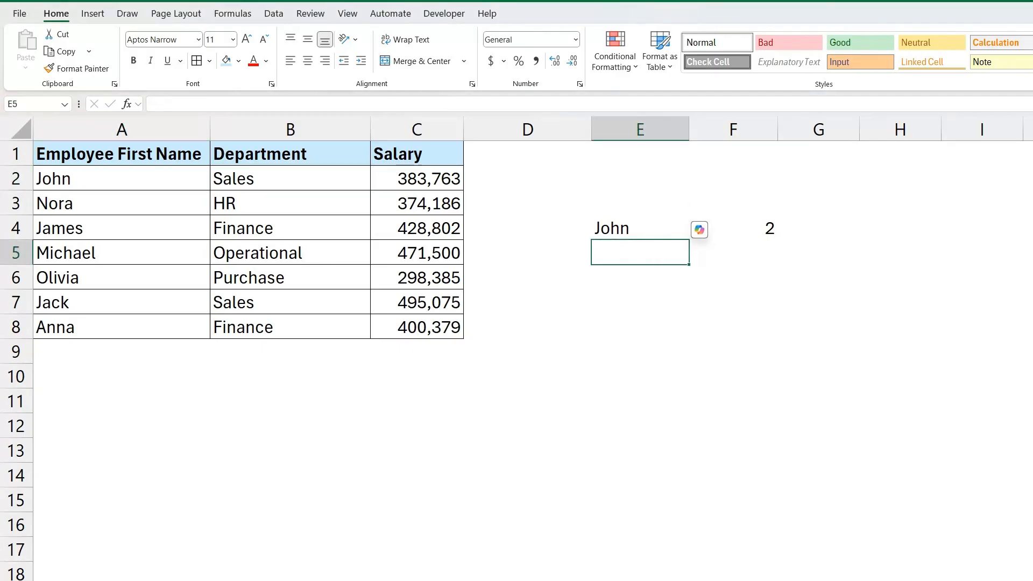
Enter =INDEX(C:C,3) in cell F5 to return the value from the third row of the Salary column.
click(733, 252)
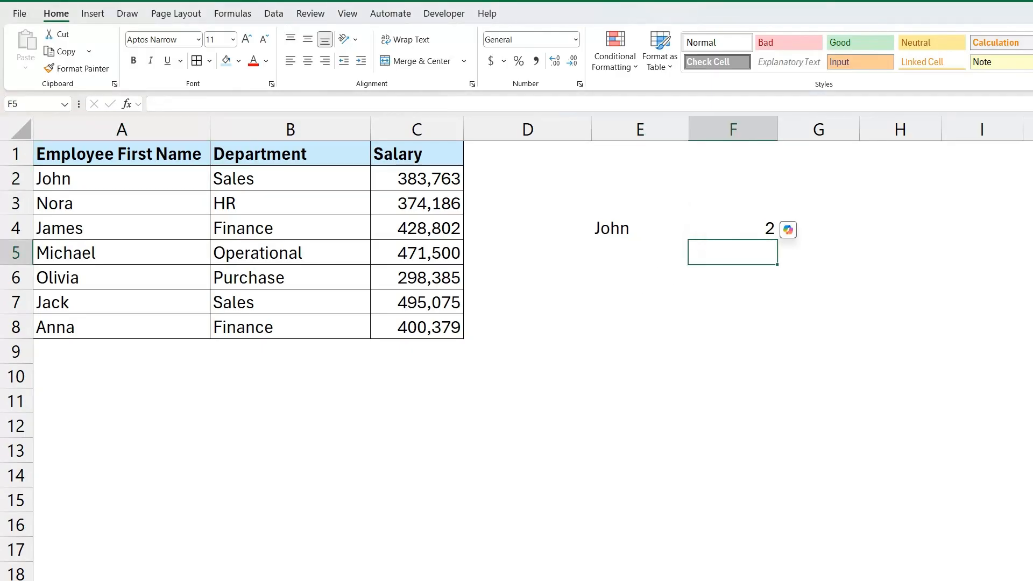
text(=index)
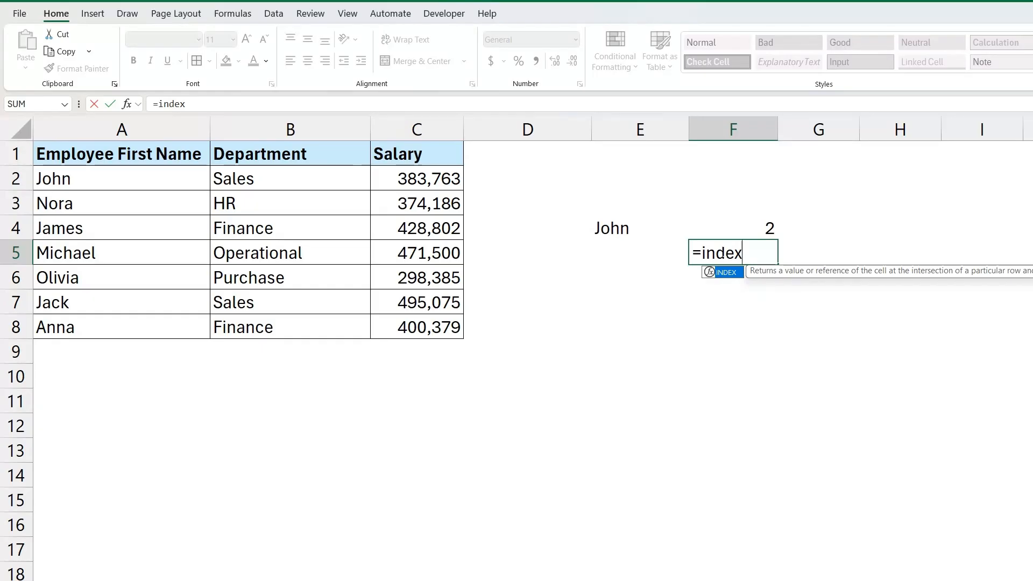
text(()
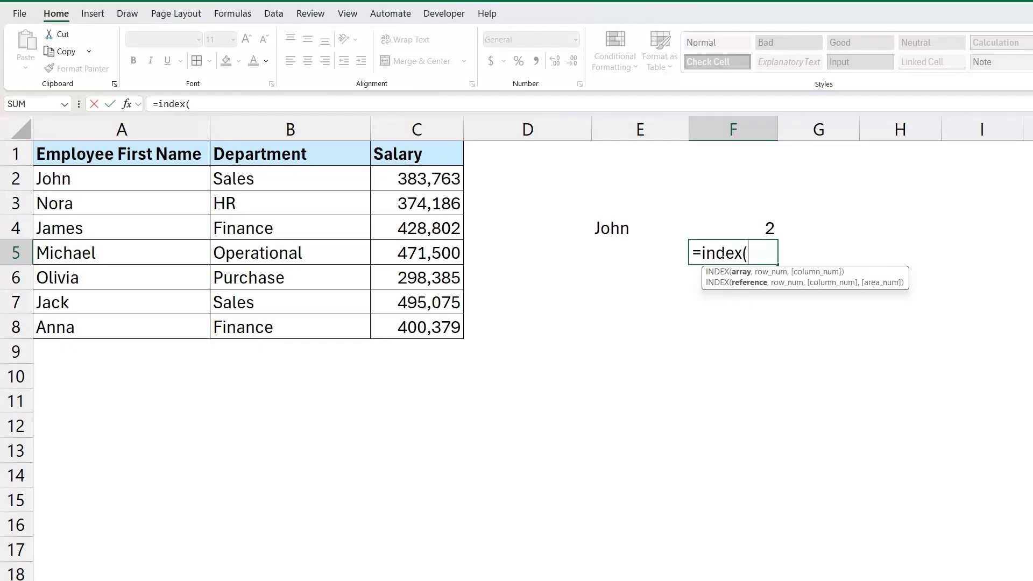
click(441, 125)
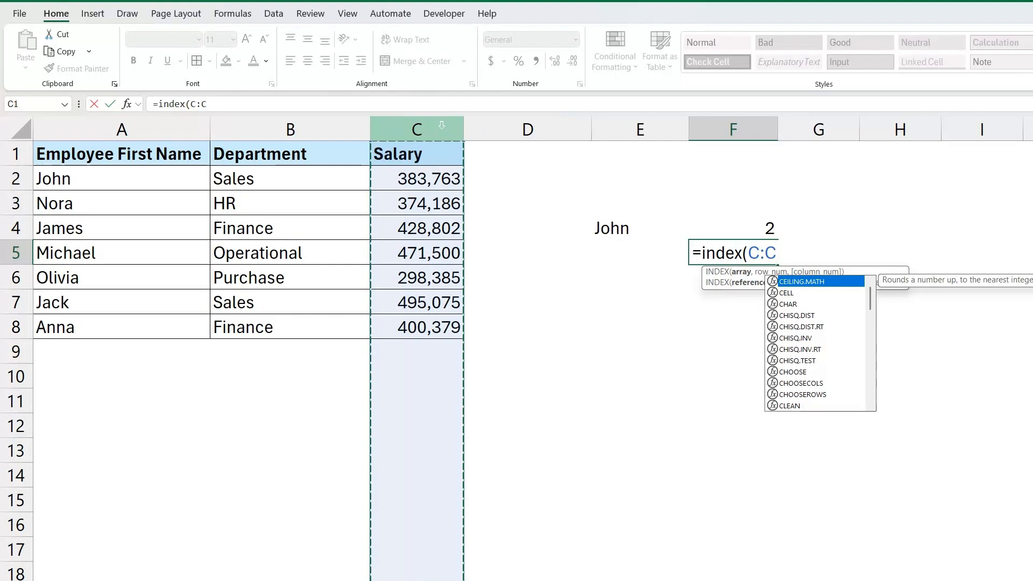
text(,)
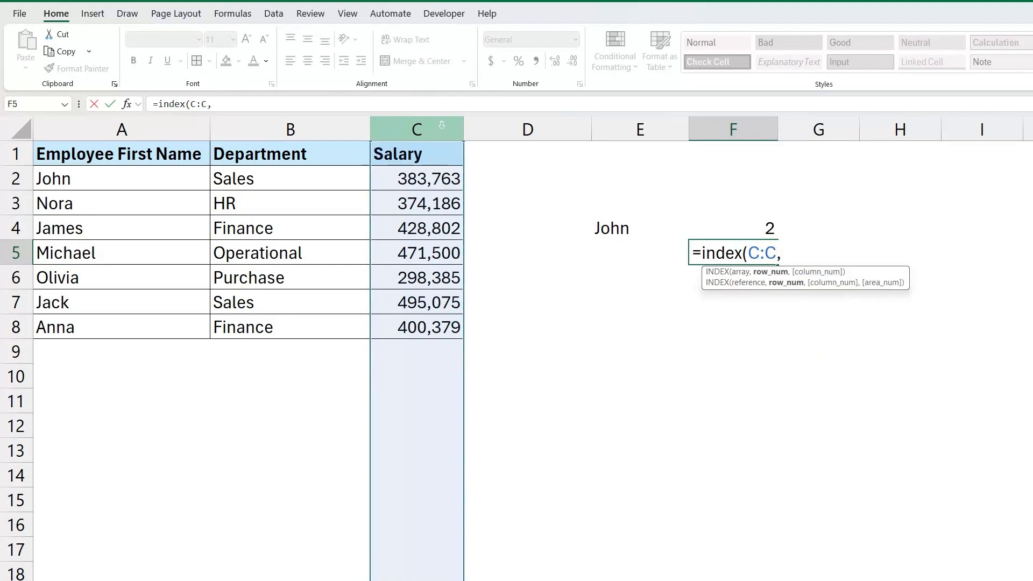
text(3()
key(Return)
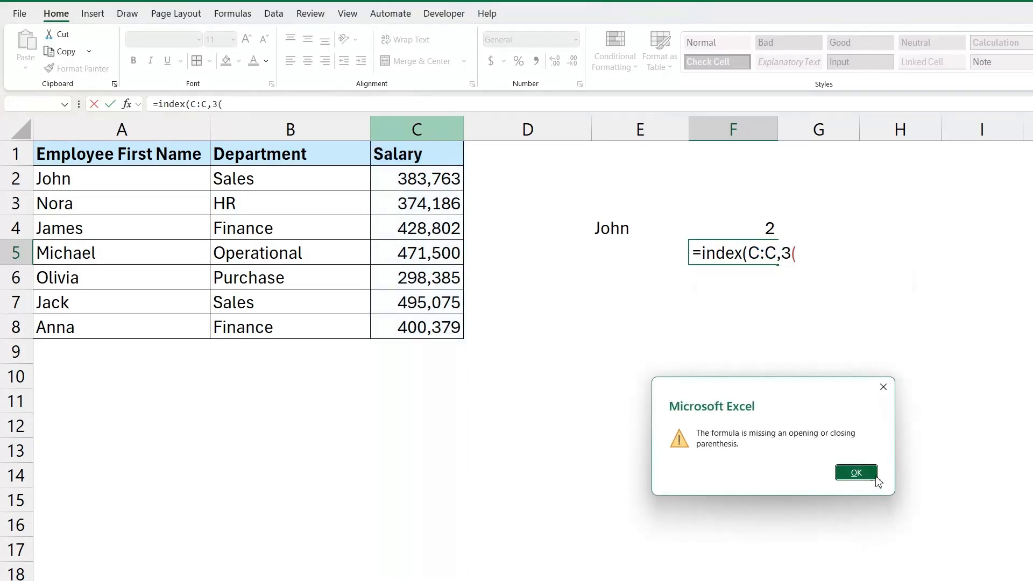
click(855, 473)
key(BackSpace)
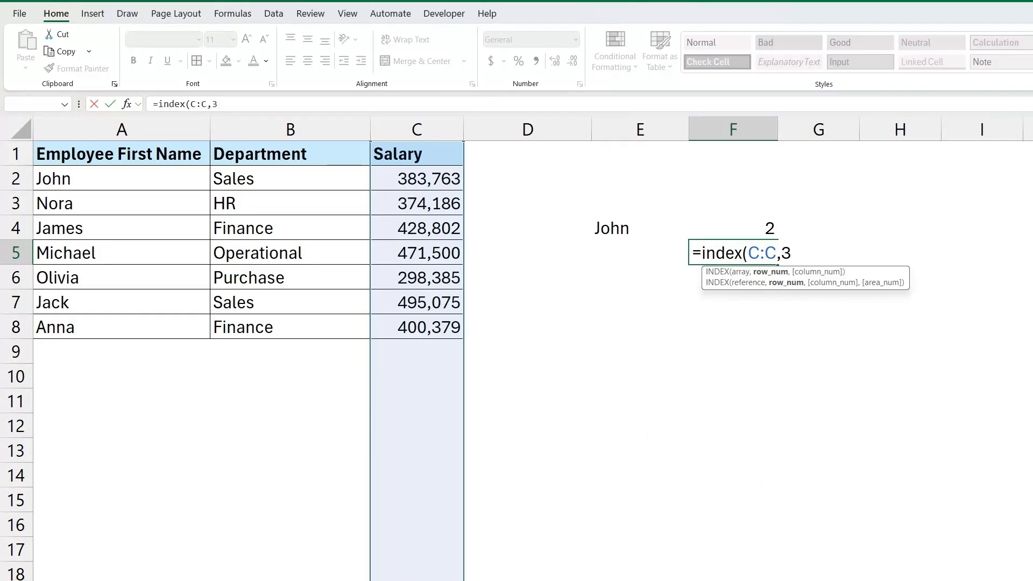
text())
key(Return)
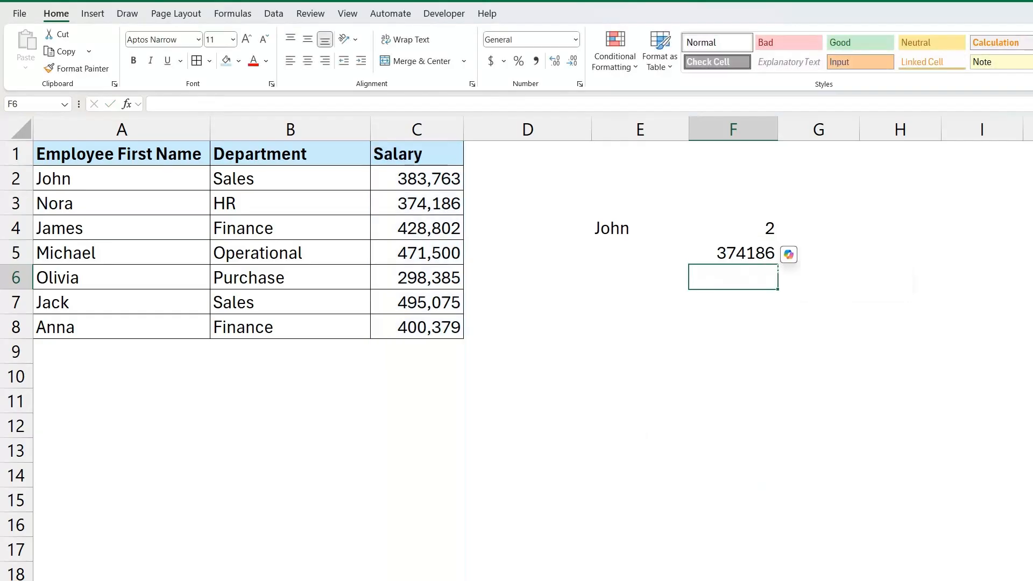
Check the INDEX result in F5 against row 3 of the table, its row number argument and the MATCH formula in F4.
key(Up)
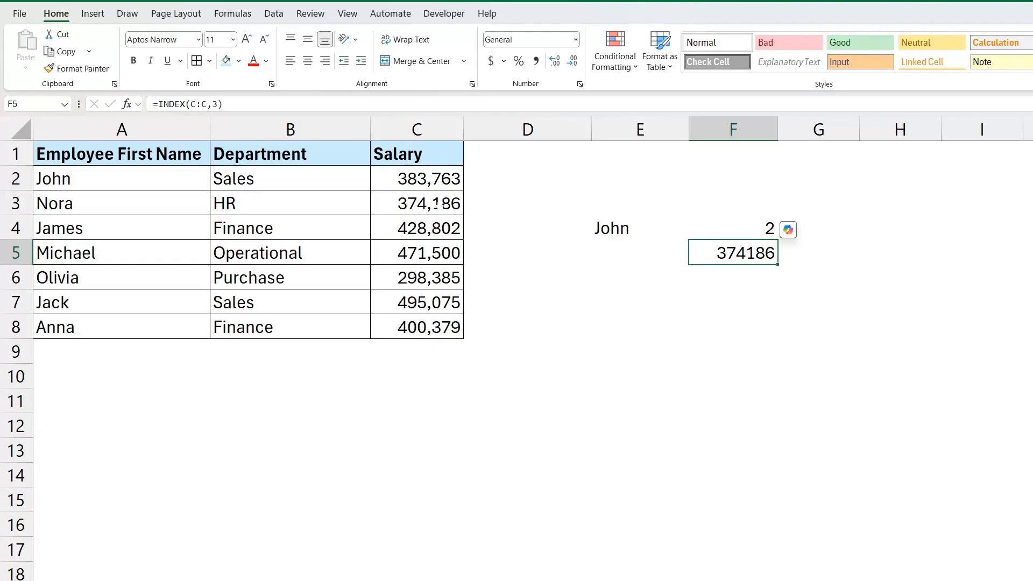
click(425, 204)
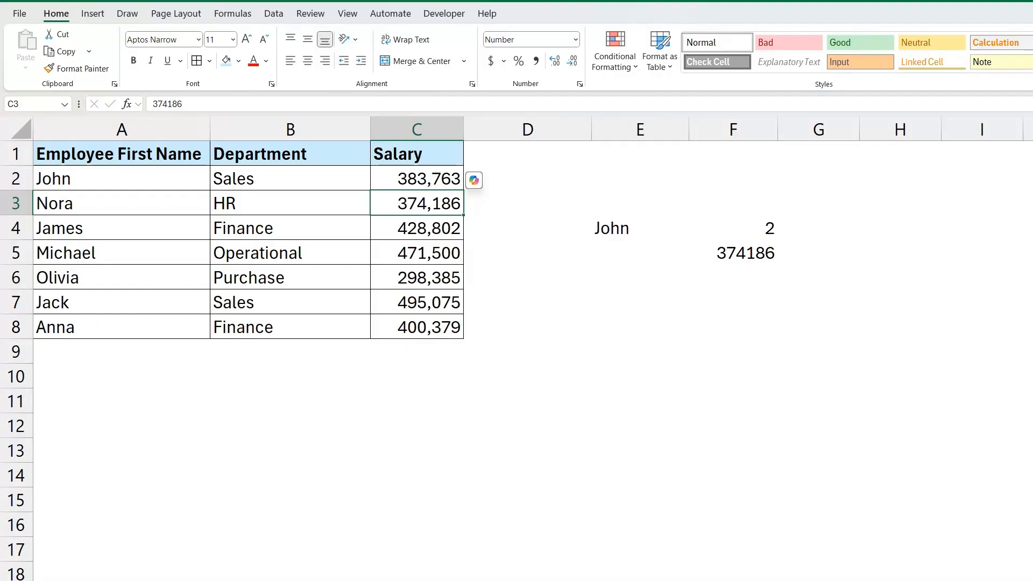
click(121, 204)
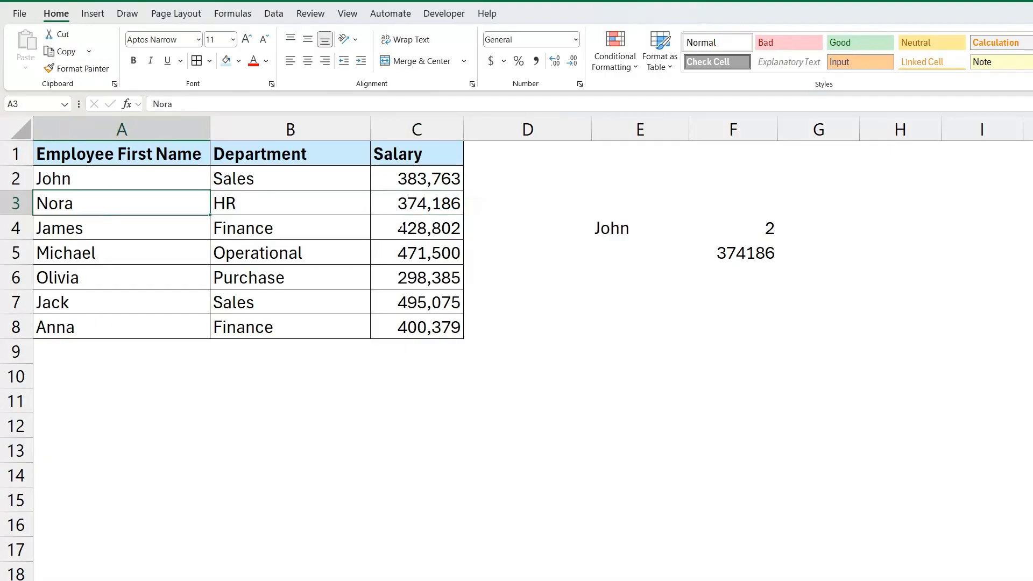
click(418, 204)
click(16, 204)
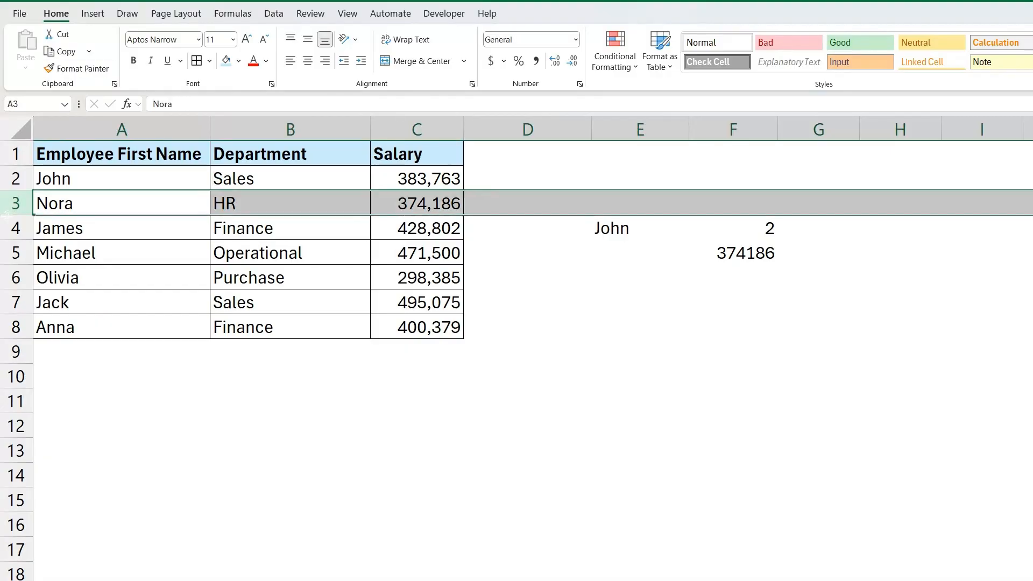
click(733, 253)
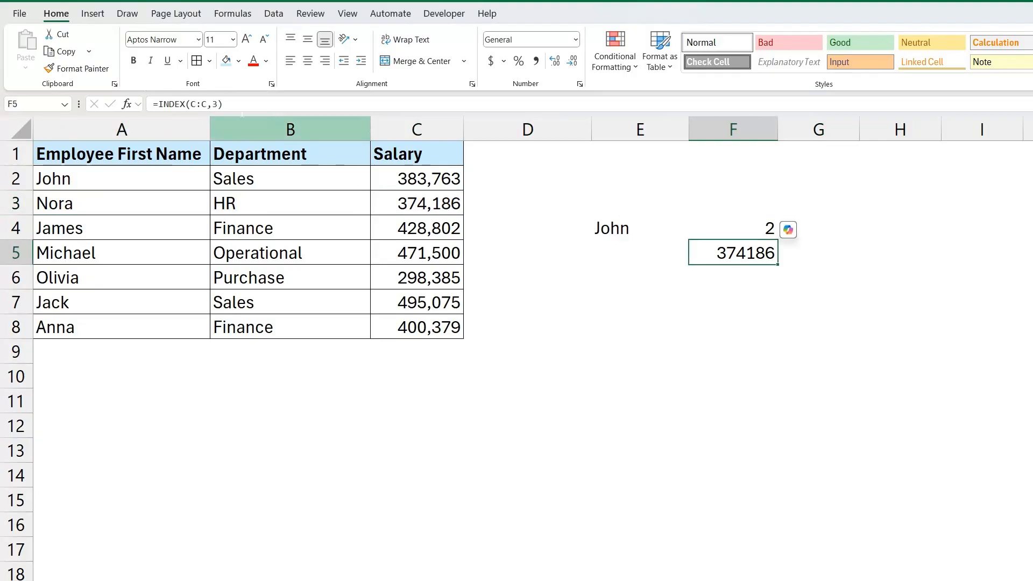
click(215, 104)
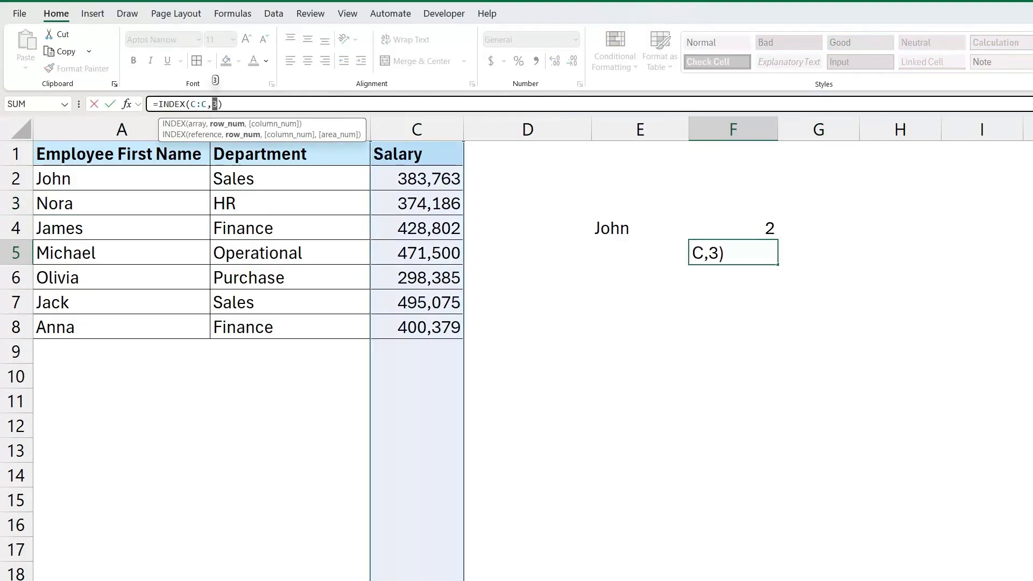
key(Return)
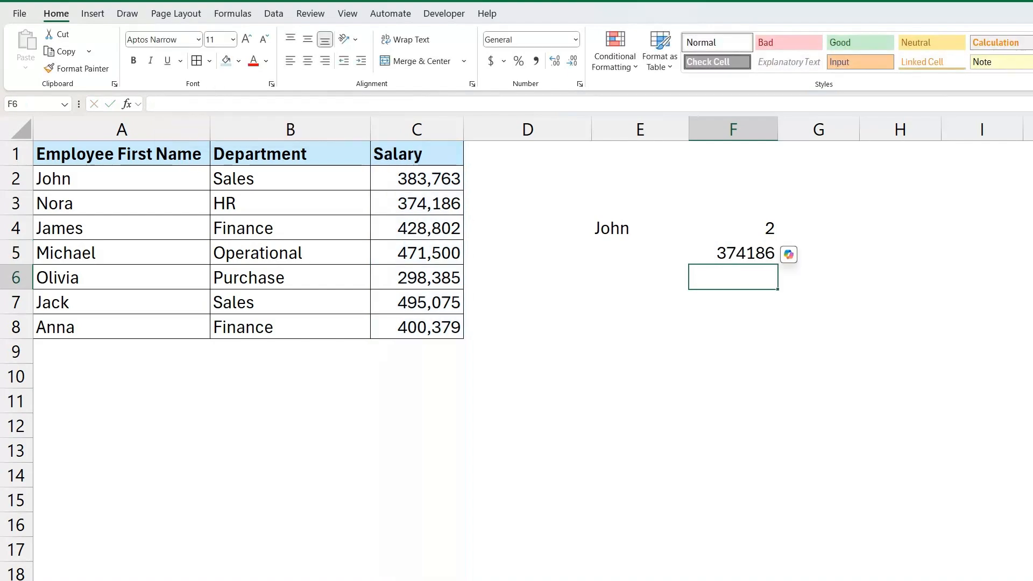
click(751, 254)
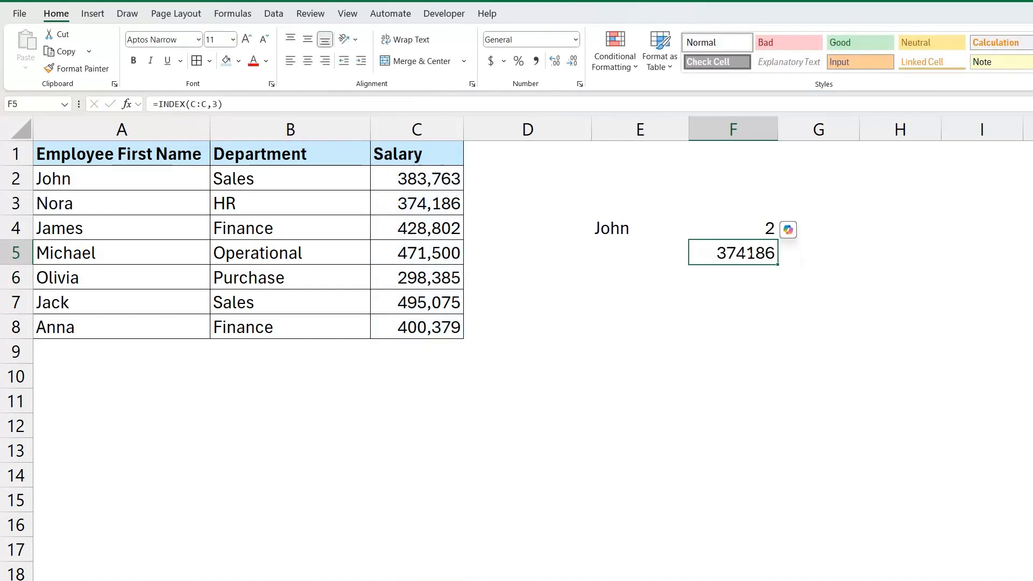
click(745, 228)
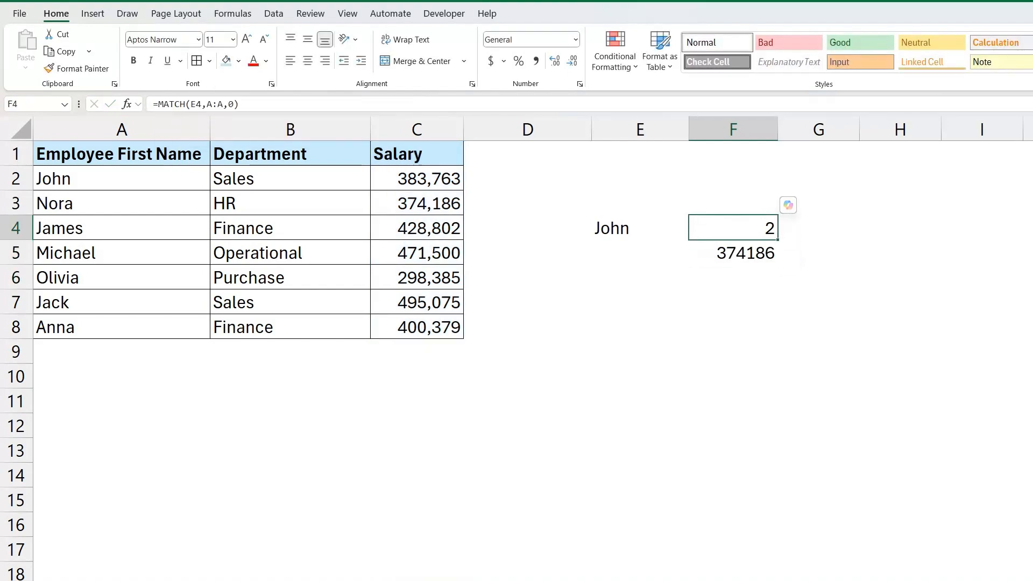
click(654, 277)
drag(749, 227, 757, 252)
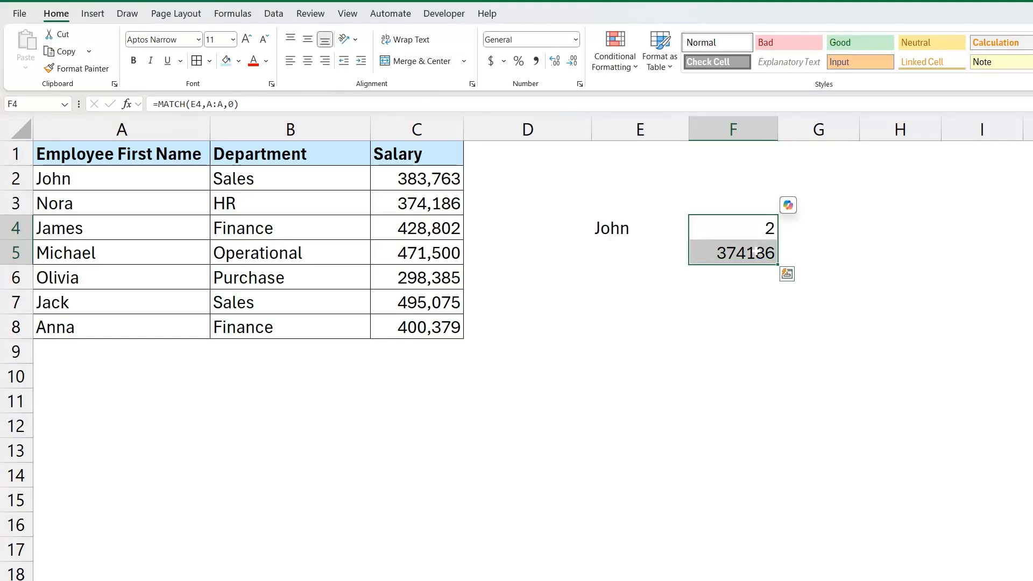
Clear the practice formulas from F4:F5 and enter the employee first names from A6 and A7 in E5 and E6.
key(Delete)
click(744, 236)
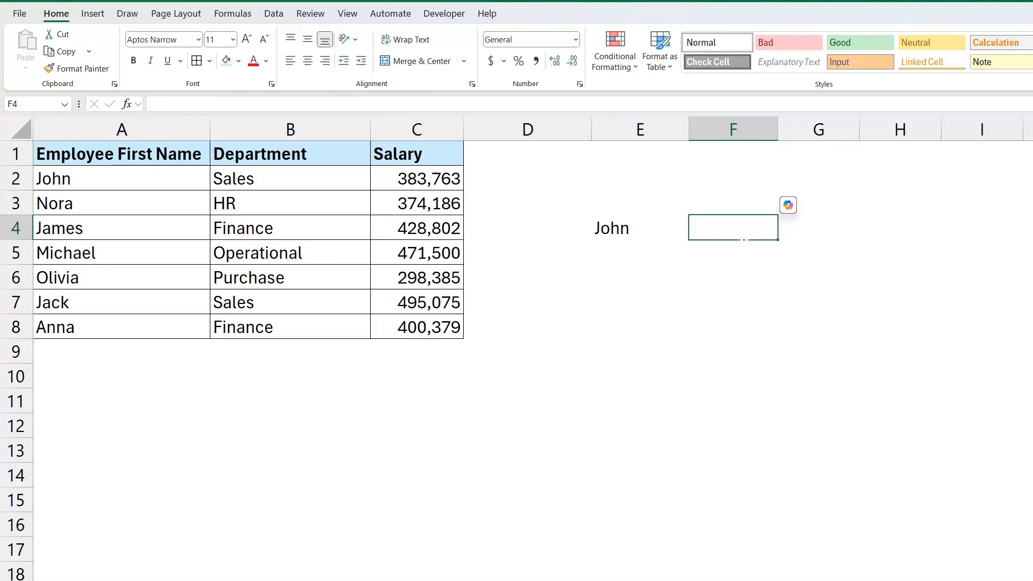
key(Left)
key(Down)
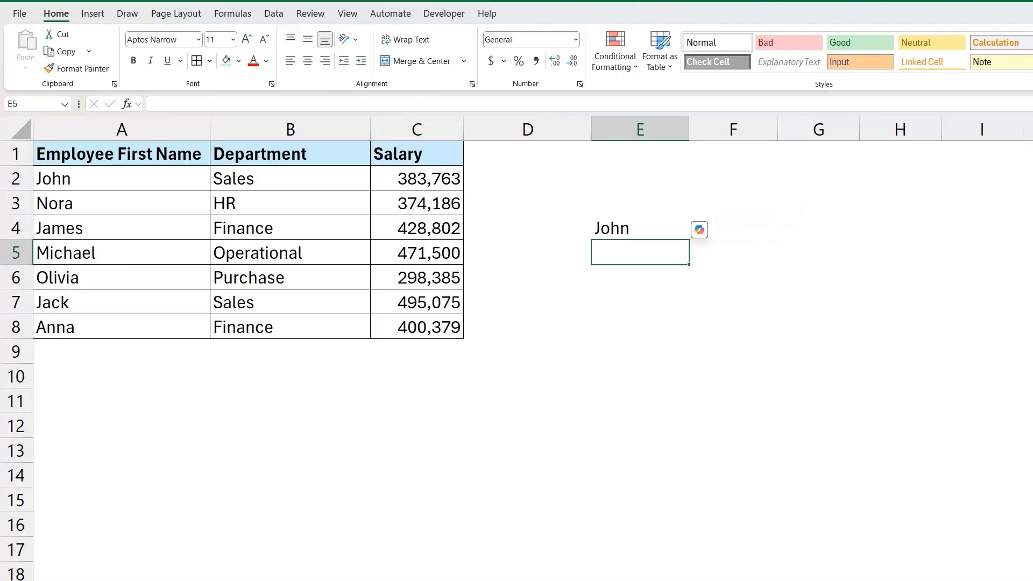
text(Olic)
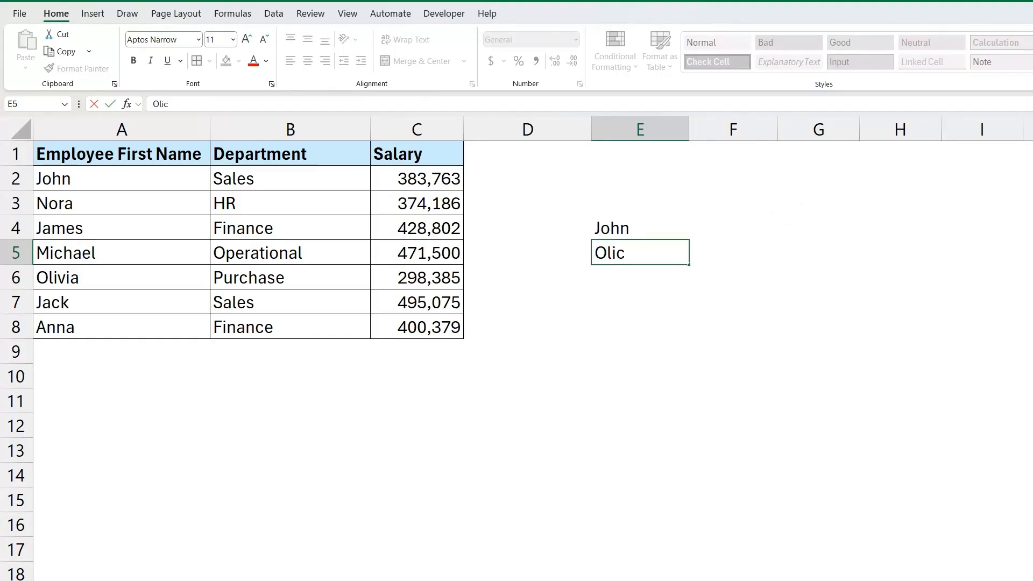
key(BackSpace)
text(via)
key(Return)
text(Jack)
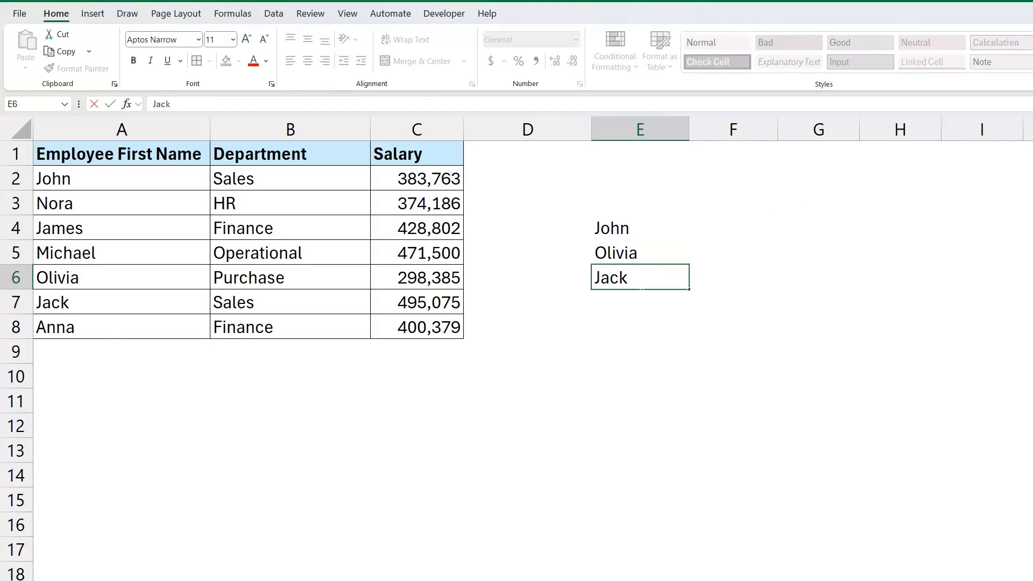
key(Tab)
Enter =INDEX(C:C,MATCH(E4,A:A,0)) in F4 to return the salary for the first name in E4, accepting the closing-parenthesis correction.
key(Up)
key(Up)
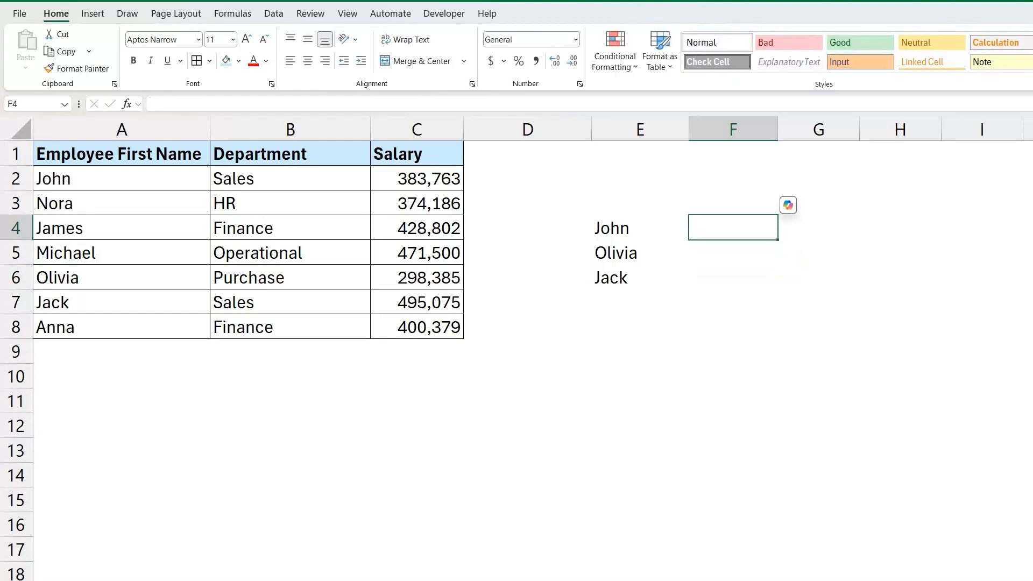
text(=)
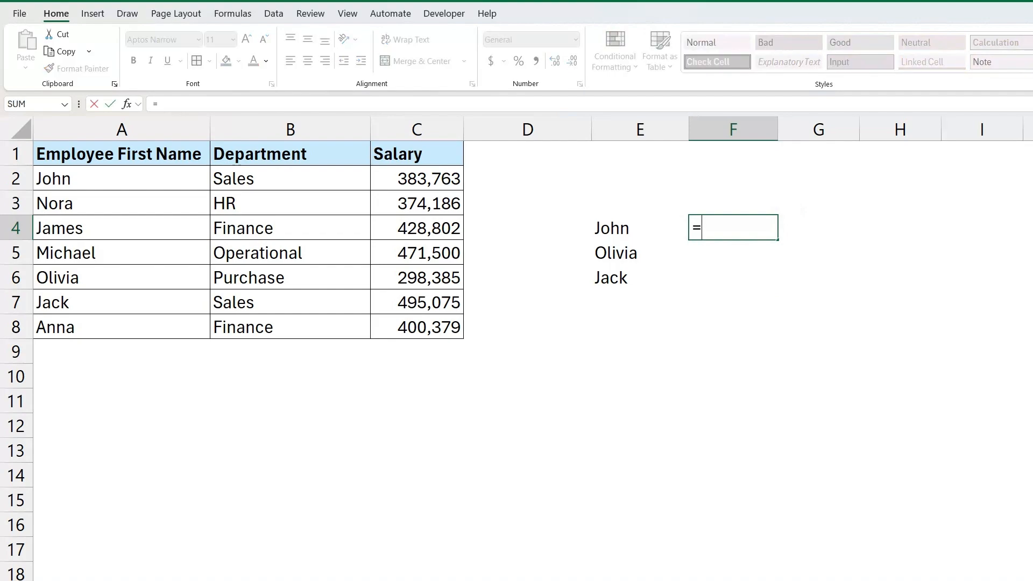
text(inde)
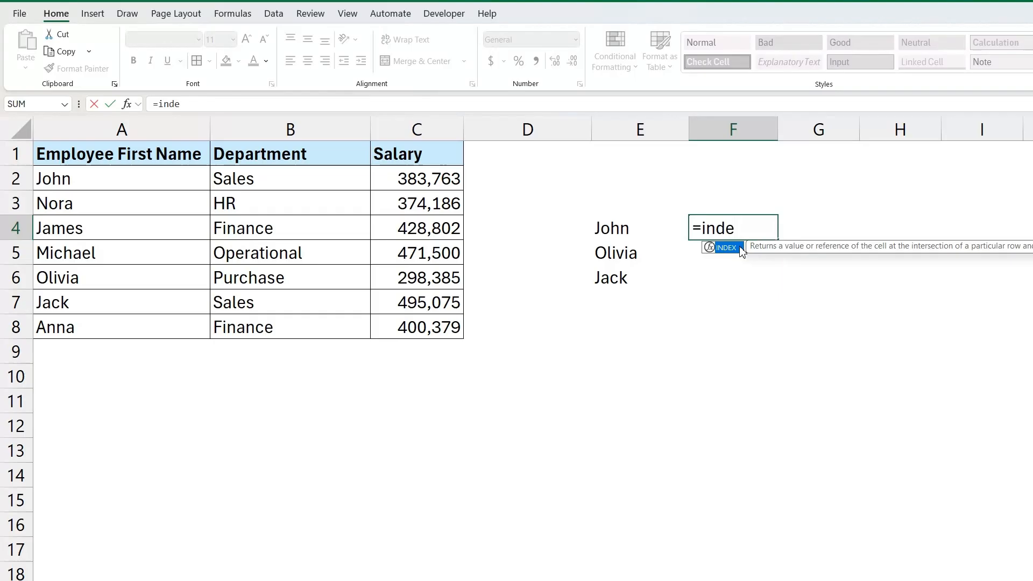
key(Tab)
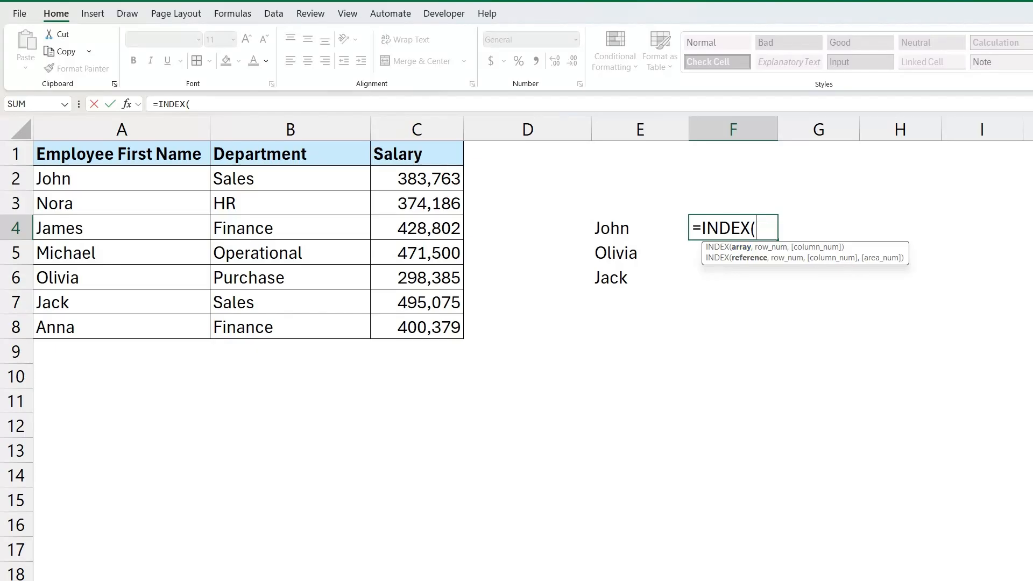
click(425, 126)
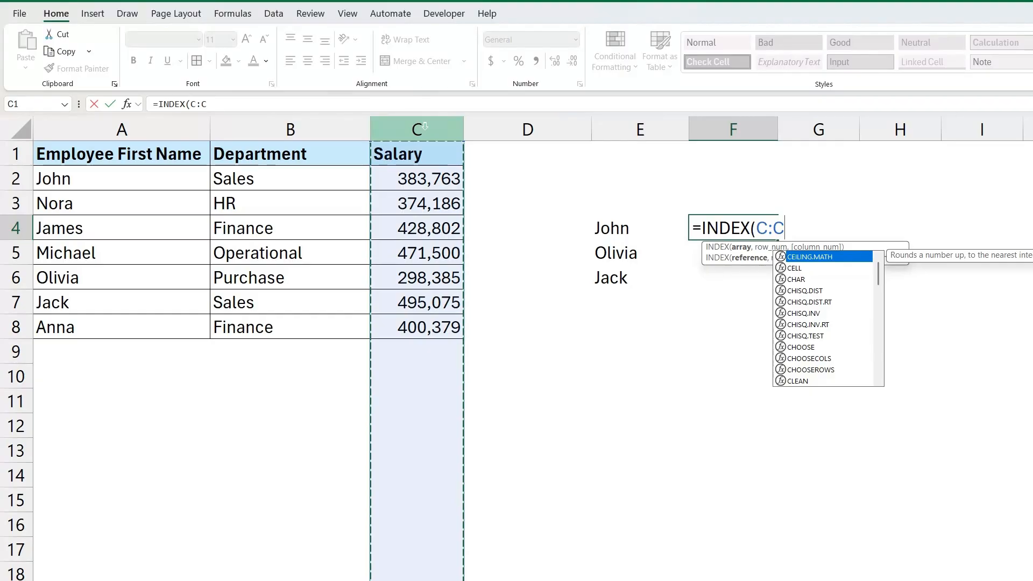
text(,)
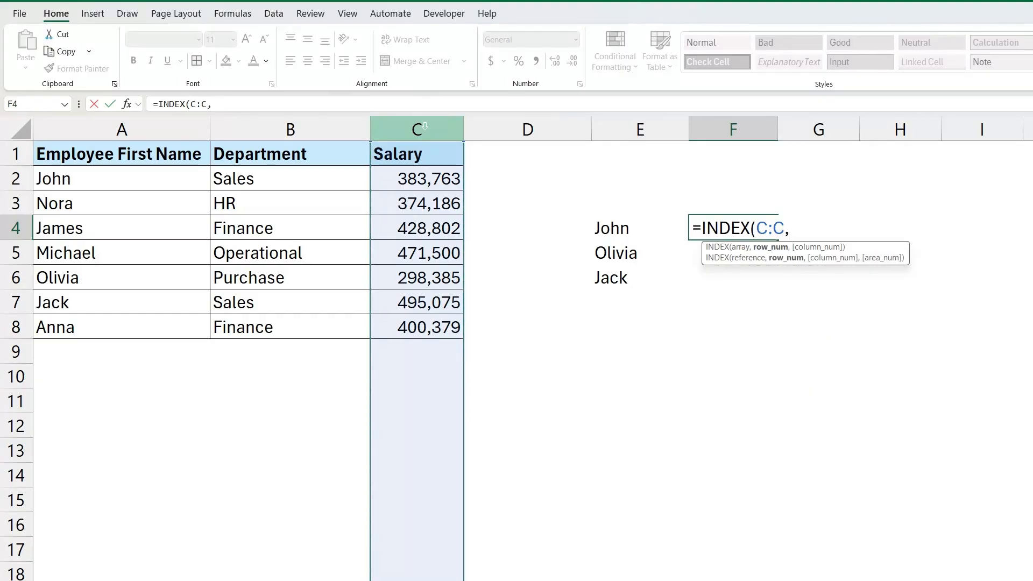
text(matc)
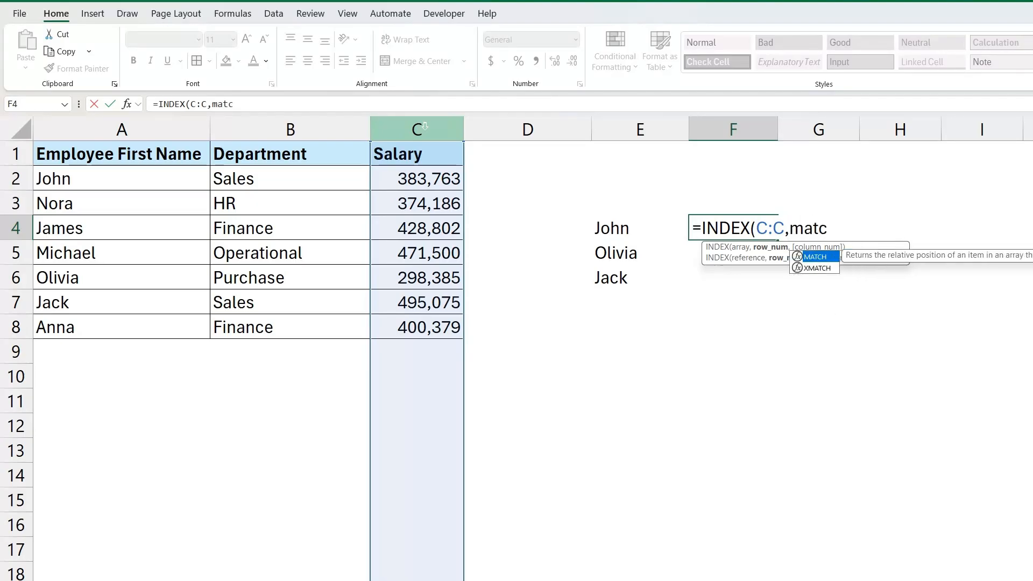
key(Tab)
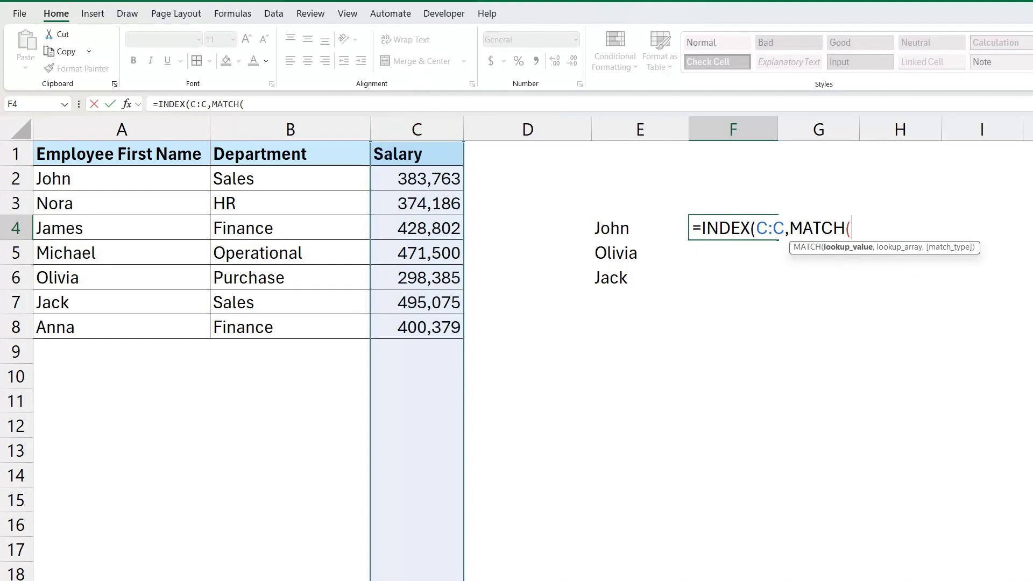
click(625, 228)
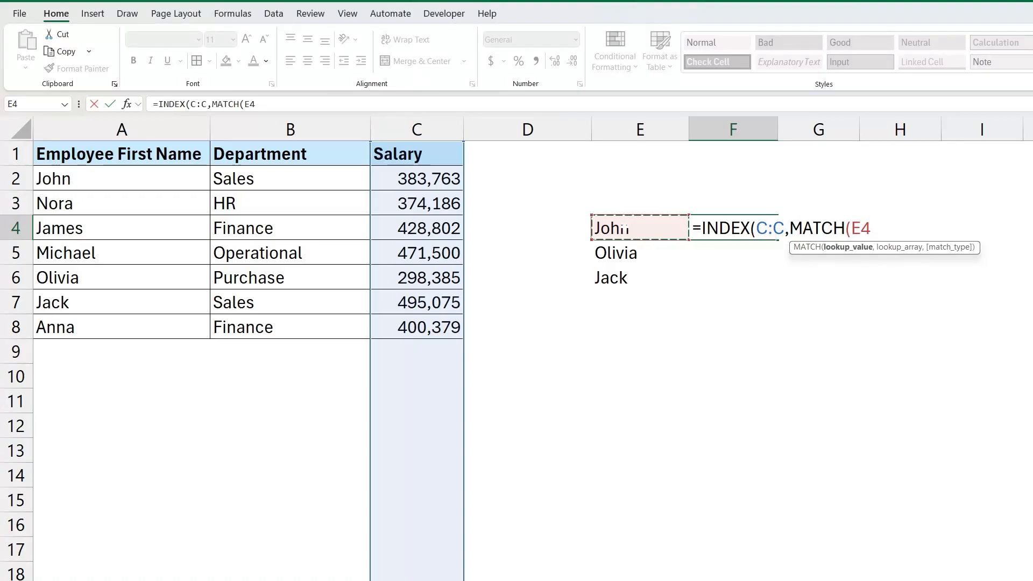
text(,)
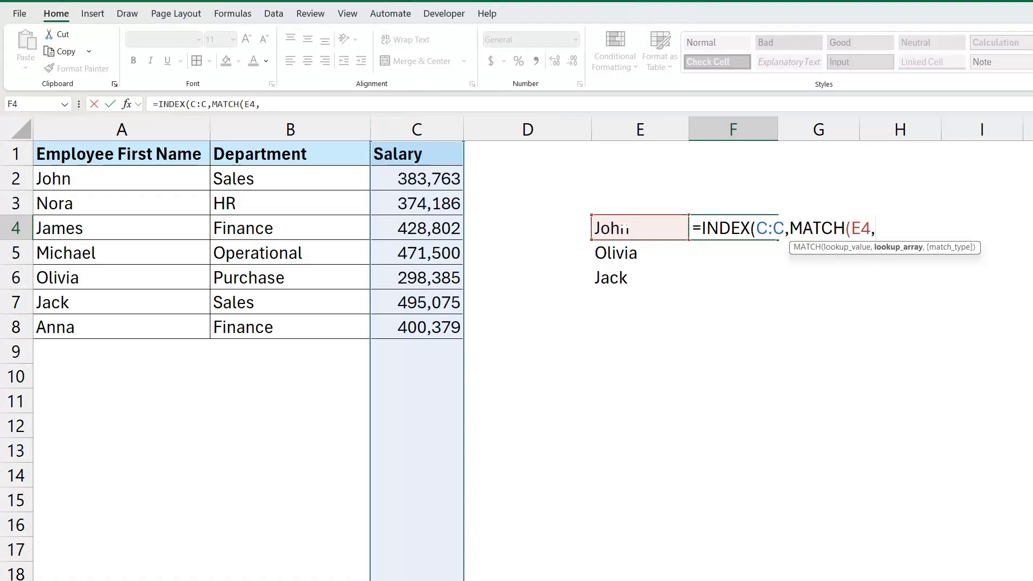
click(163, 130)
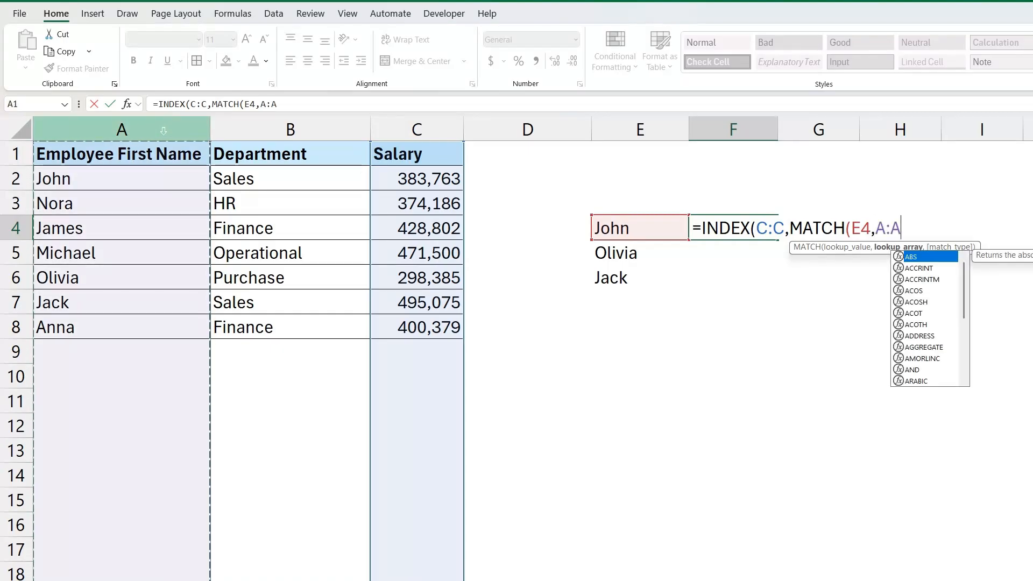
text(,0)
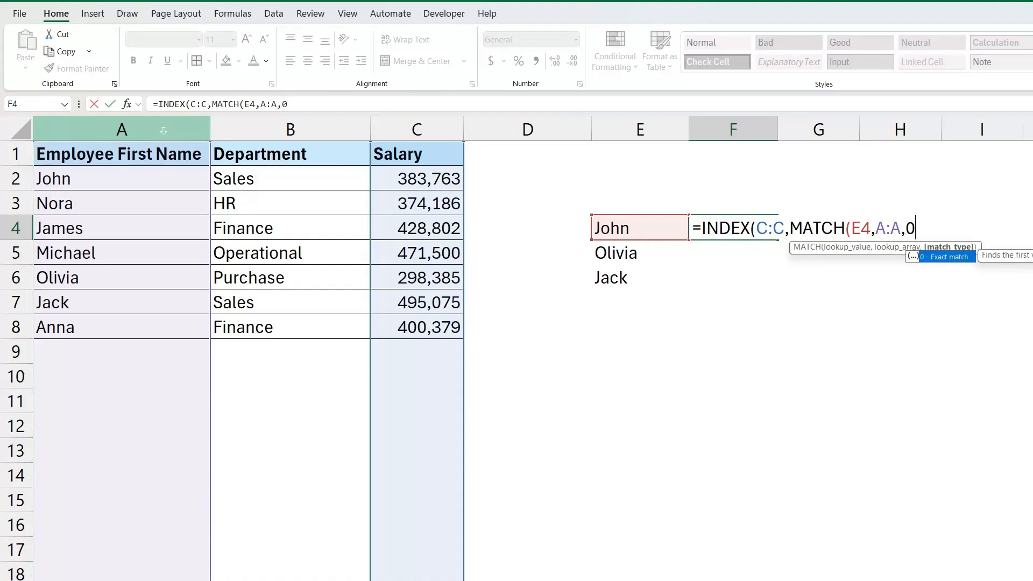
text())
key(Return)
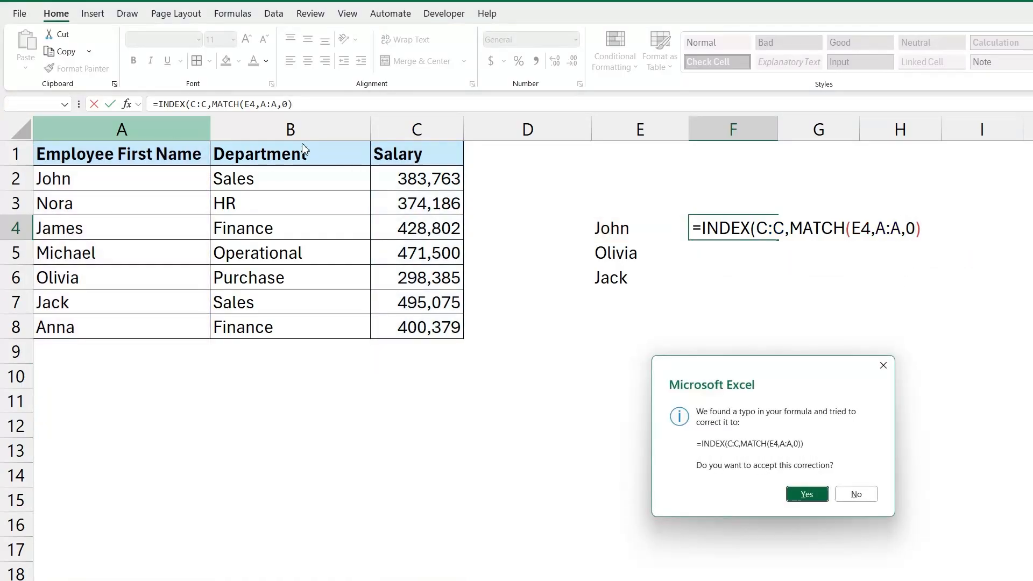
key(Return)
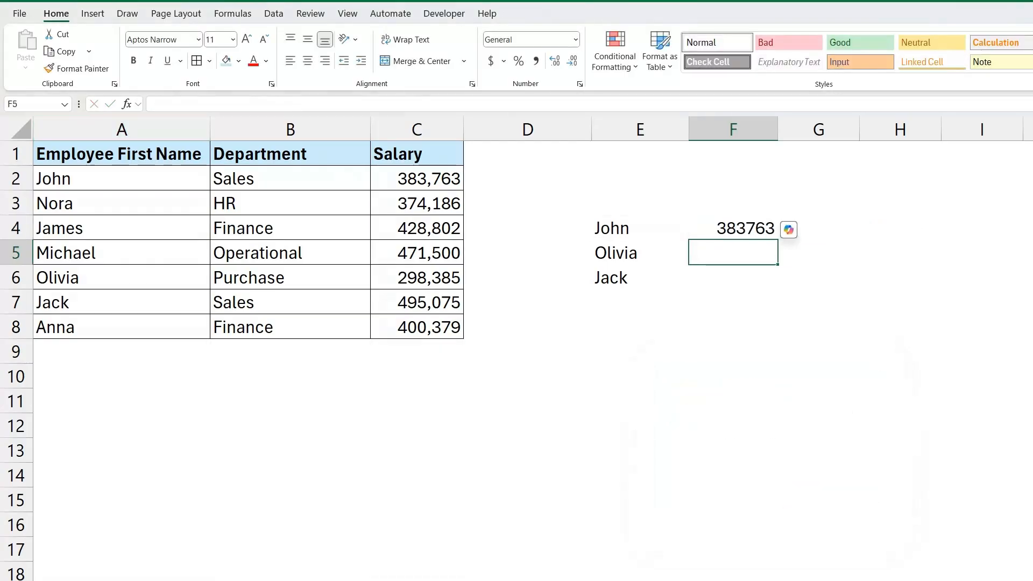
Make the column references in F4 absolute as $C:$C and $A:$A, and fill the formula down to F6.
key(Up)
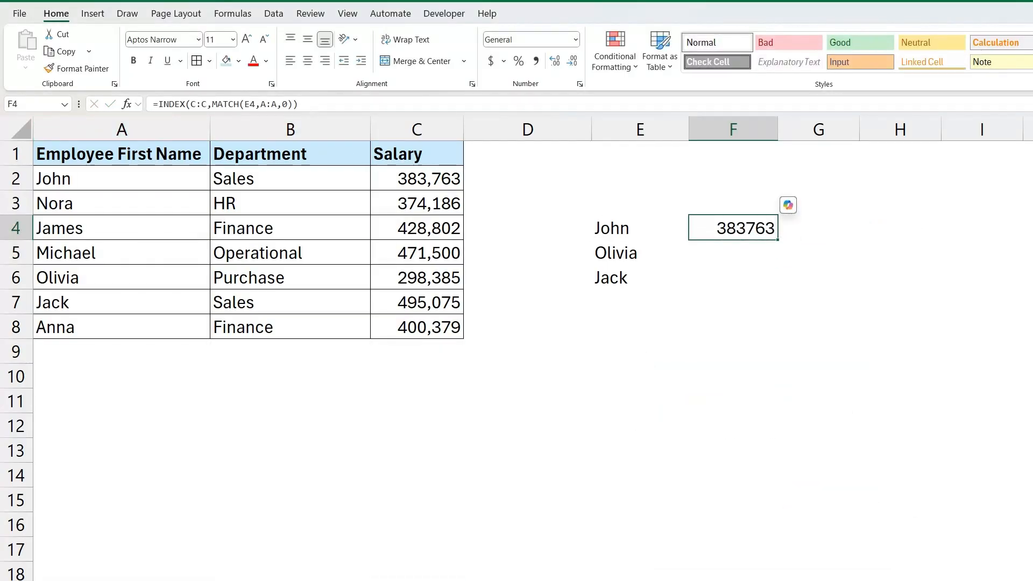
click(196, 104)
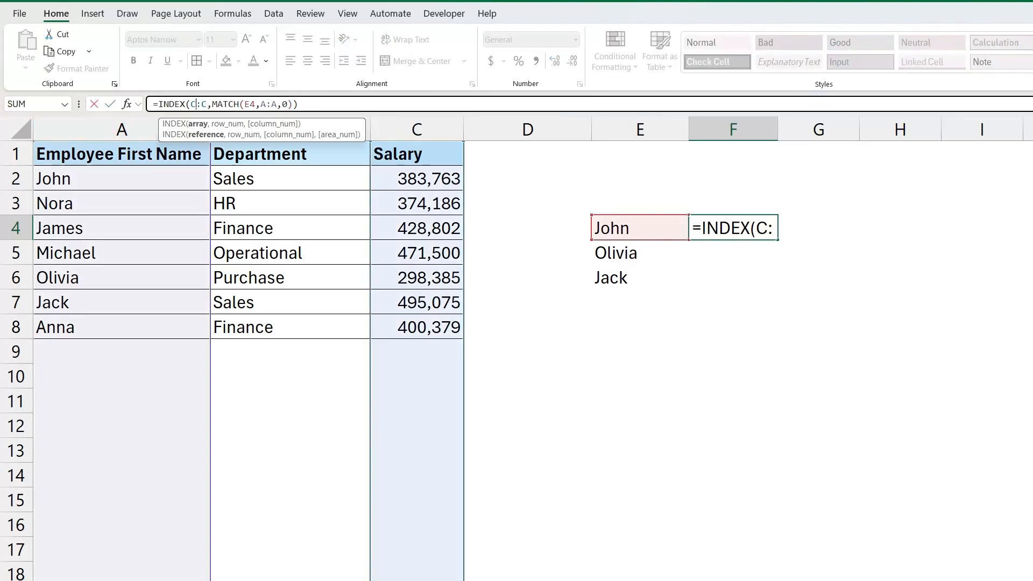
key(F4)
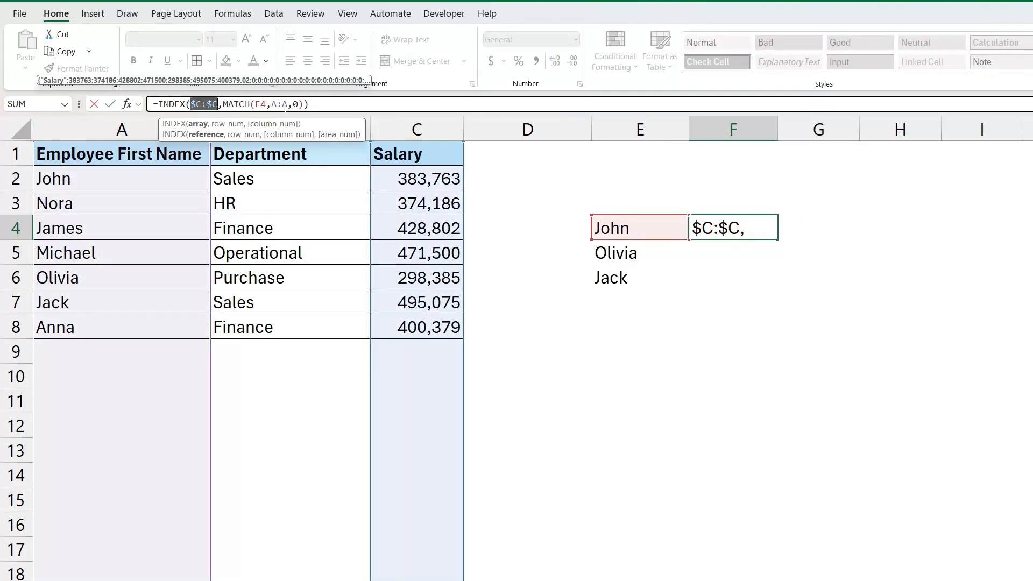
click(283, 104)
key(F4)
key(Return)
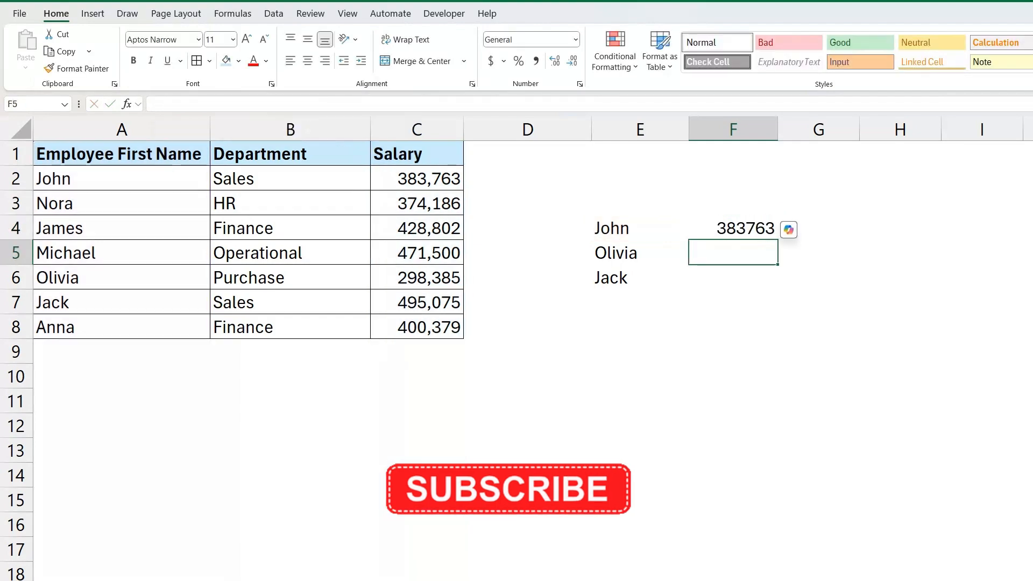
key(Up)
drag(777, 240, 775, 285)
Compare the salaries returned in F4:F6 and their formulas with the matching rows of the Salary column.
drag(619, 229, 620, 266)
drag(732, 228, 734, 275)
click(730, 253)
drag(733, 229, 740, 273)
click(721, 228)
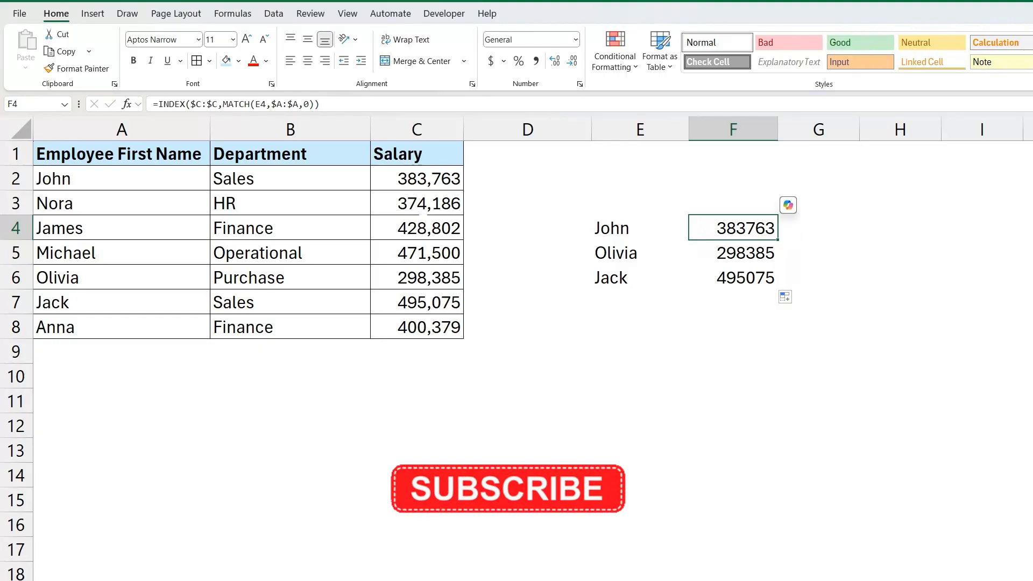
click(748, 255)
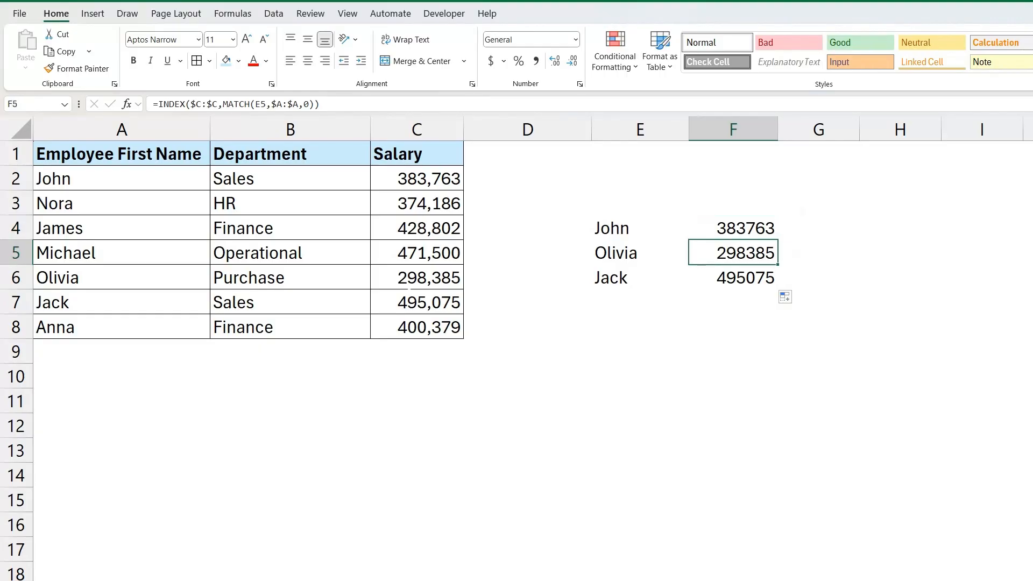
click(431, 278)
click(733, 278)
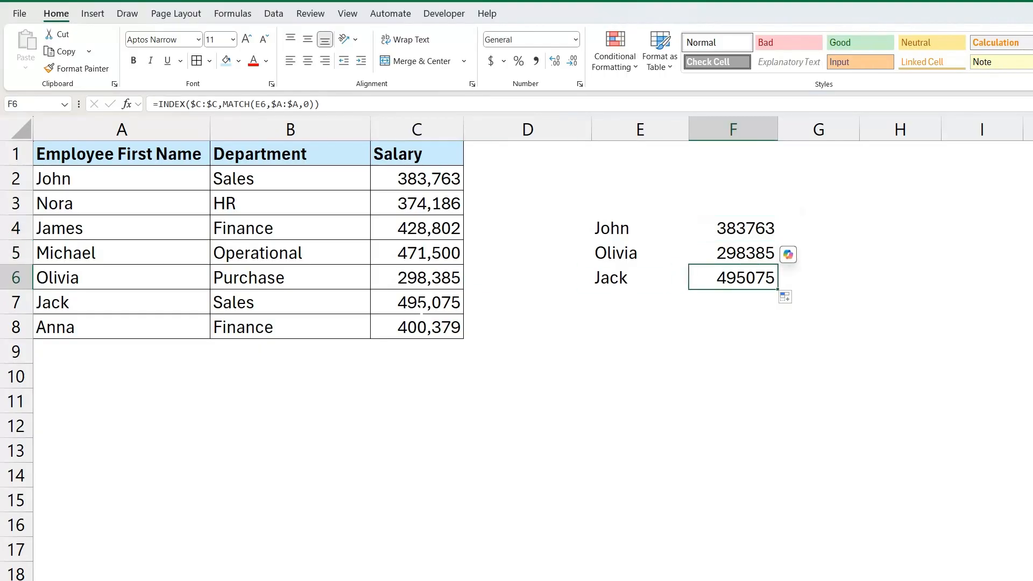
click(421, 309)
click(728, 226)
click(728, 276)
key(Down)
key(Down)
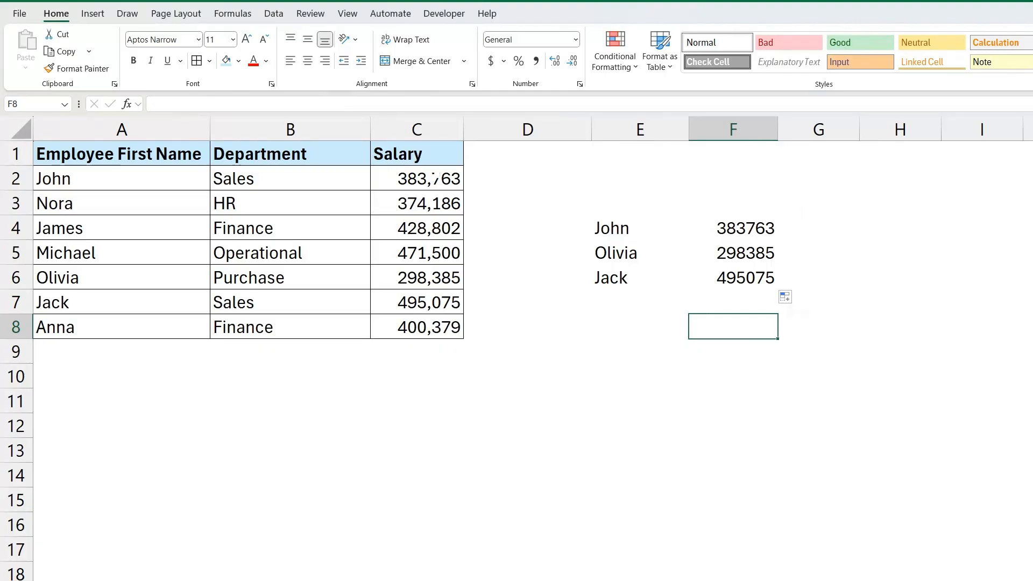
Insert a blank column before the Salary column and check the lookup formulas in G4:G6.
right_click(408, 131)
click(471, 285)
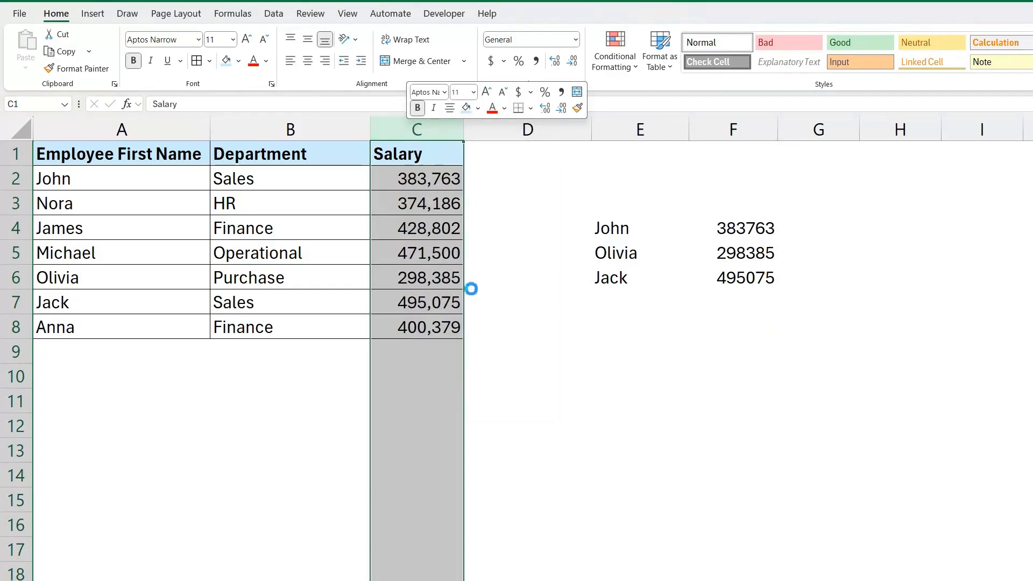
drag(917, 229, 913, 274)
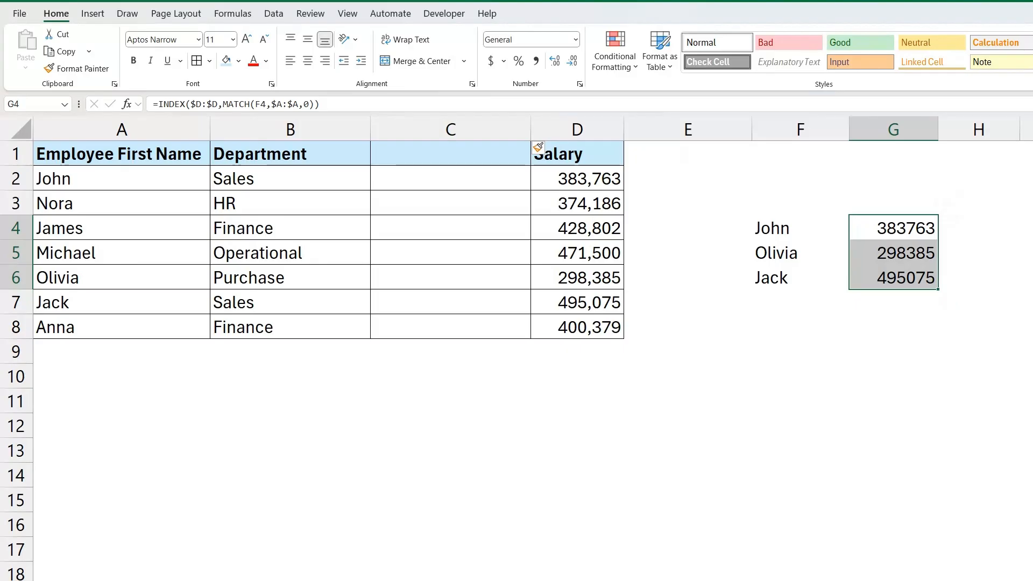
click(451, 277)
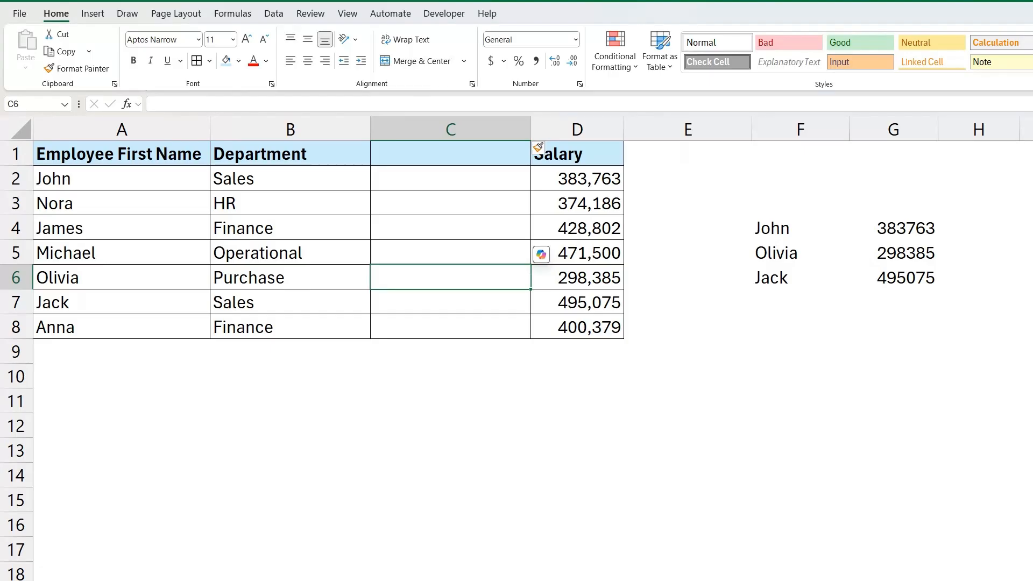
click(16, 203)
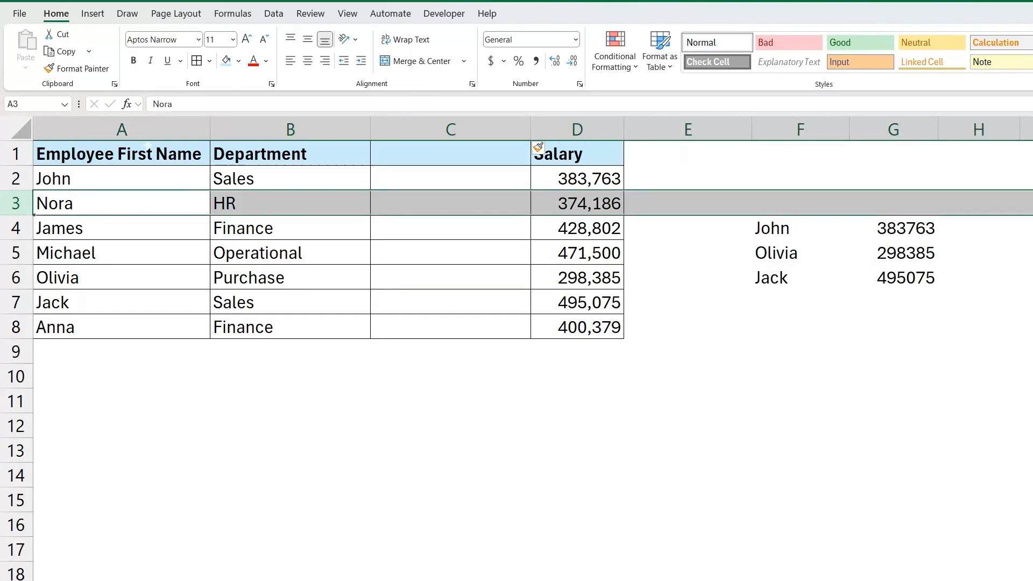
click(149, 130)
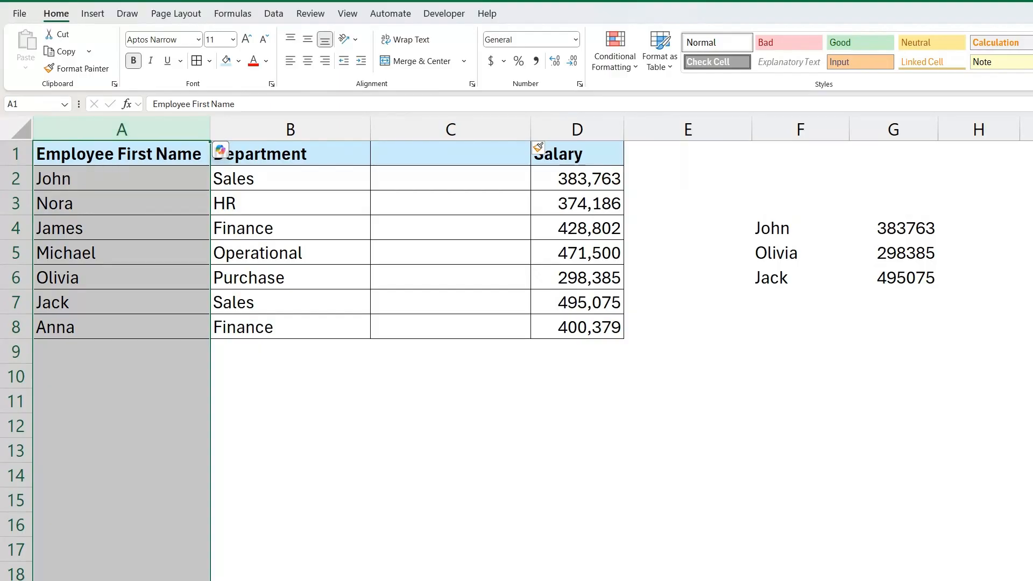
click(291, 228)
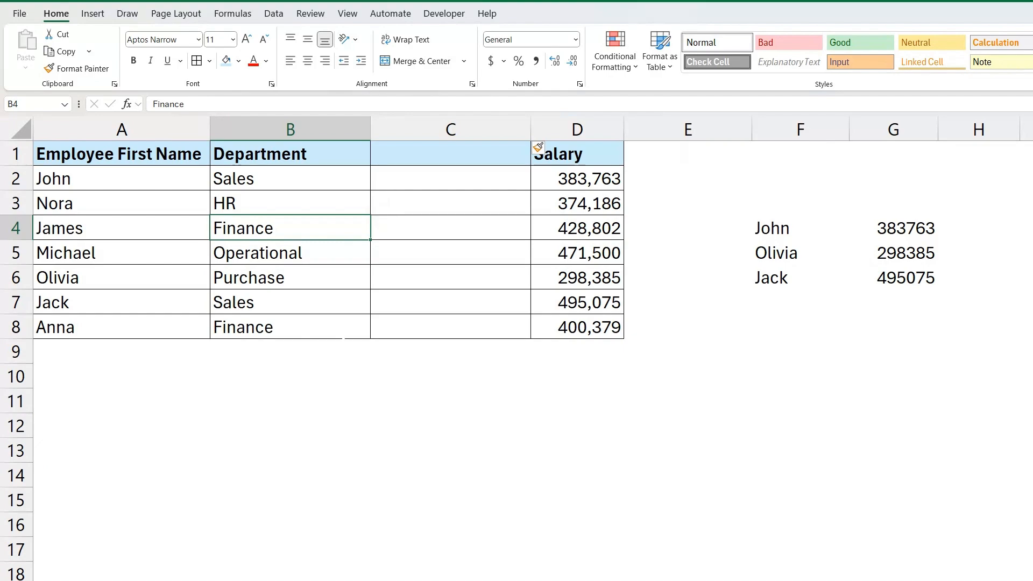
click(450, 303)
Replace the lookup name in F4 with a first name missing from the employee table to test the formula in G4.
click(893, 228)
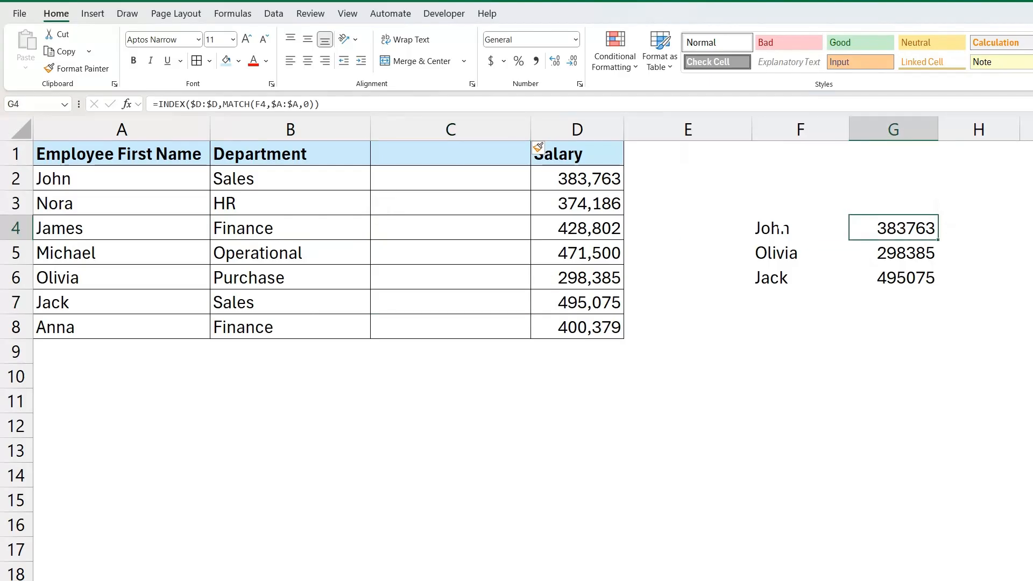
click(787, 228)
text(Ro)
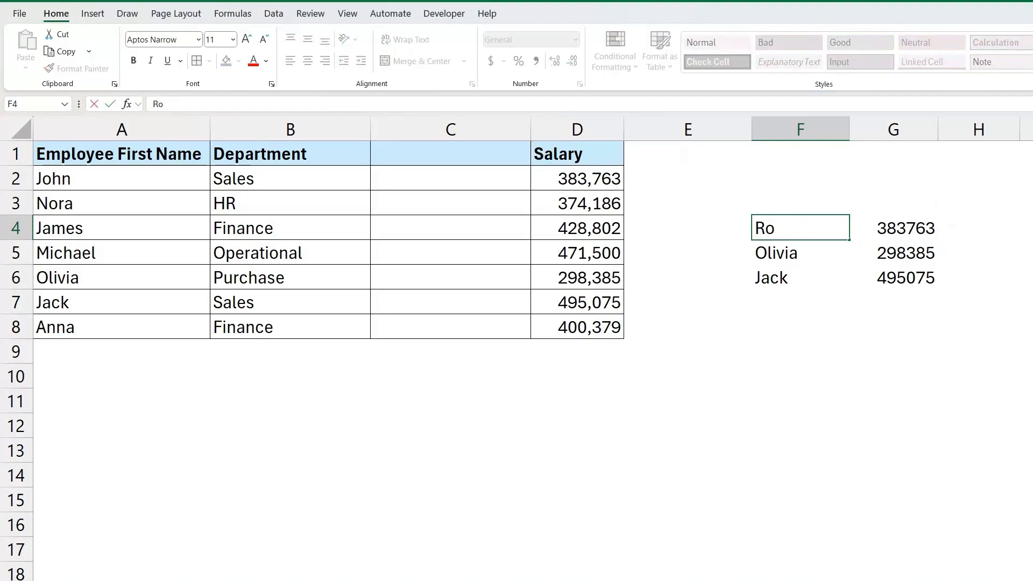
text(se)
key(Return)
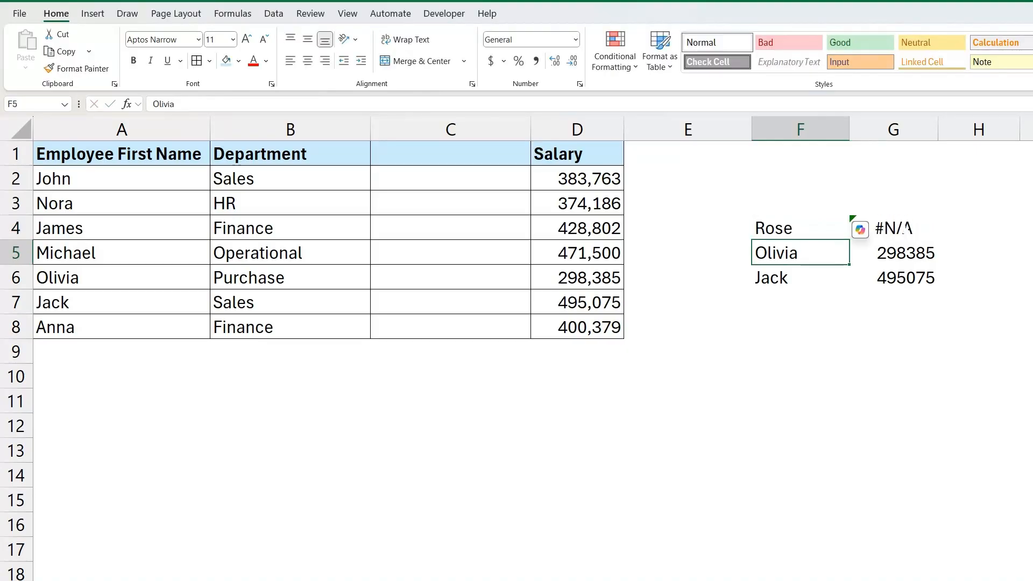
Wrap the INDEX and MATCH formula in G4 in IFERROR with "Employee not found" as the fallback text.
key(Up)
key(Right)
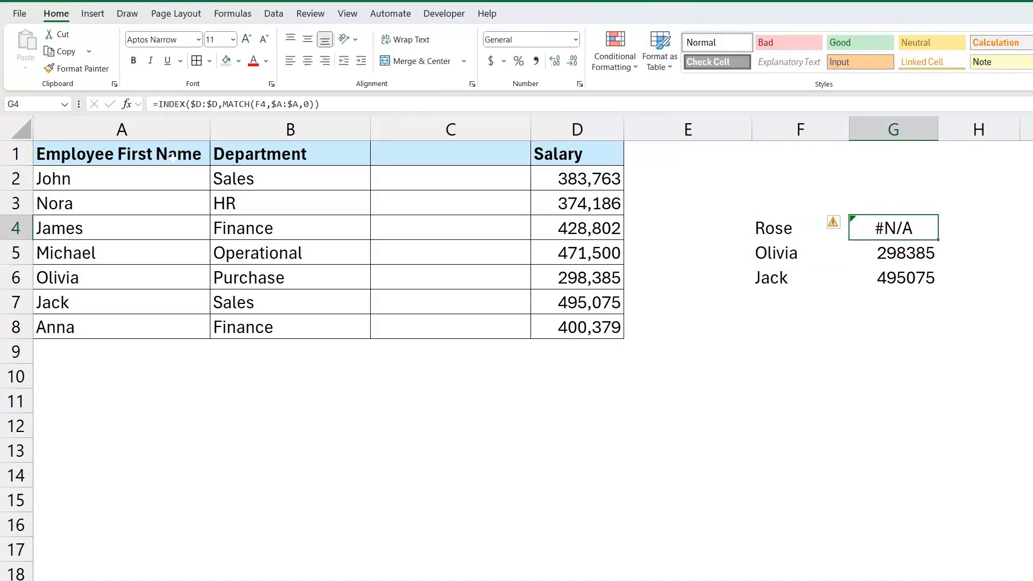
key(F2)
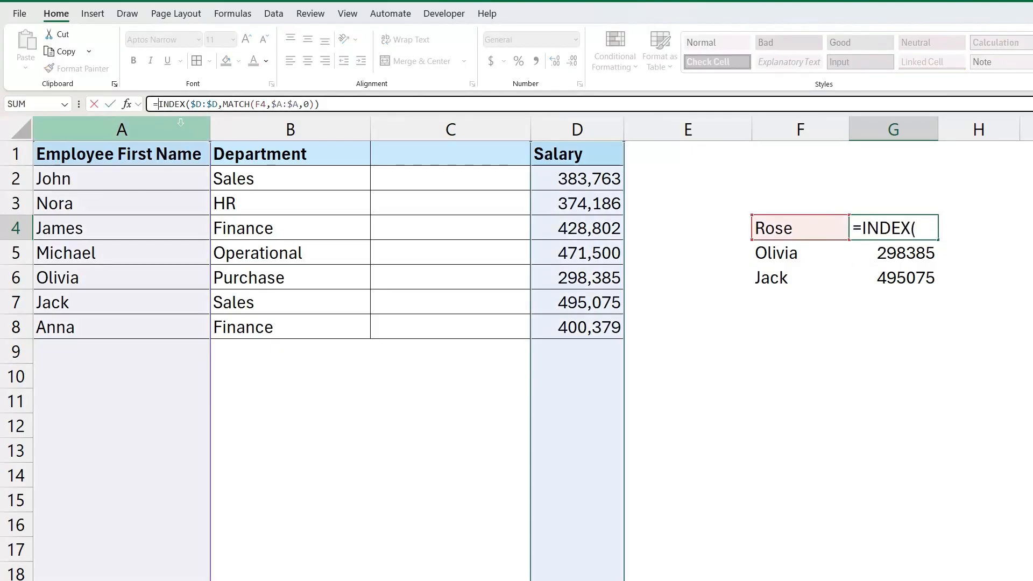
text(iferro)
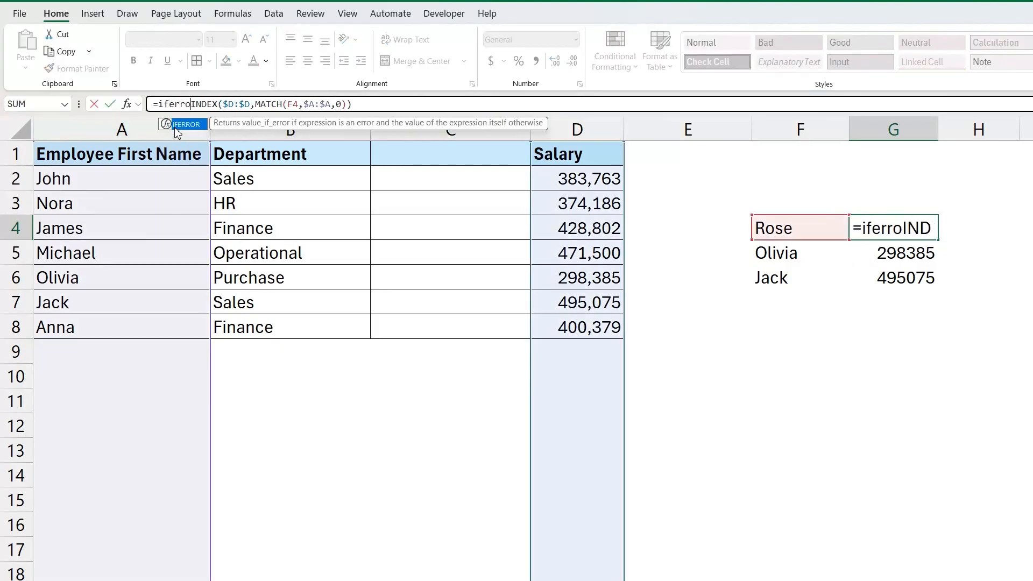
text(r()
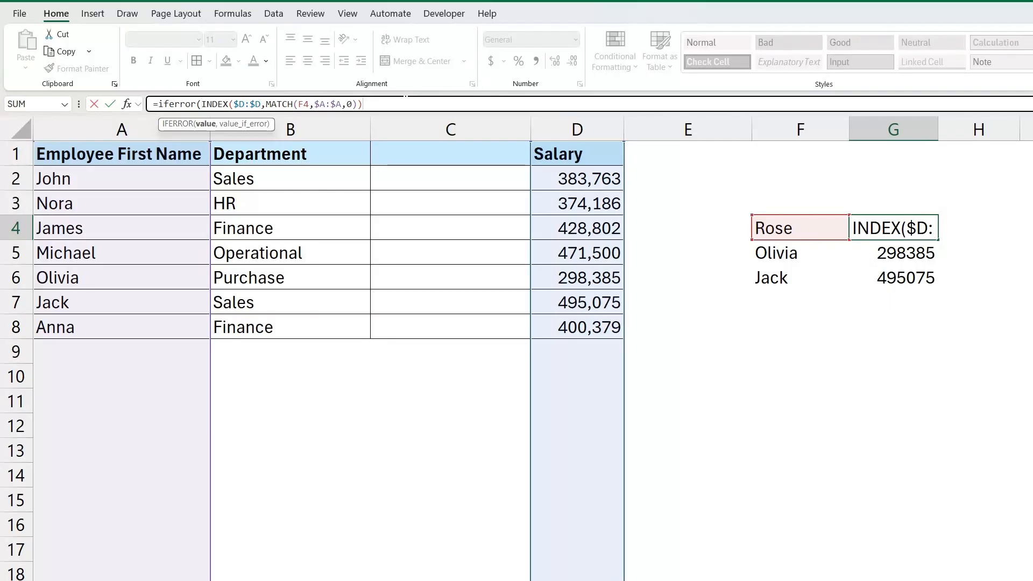
key(End)
text(,)
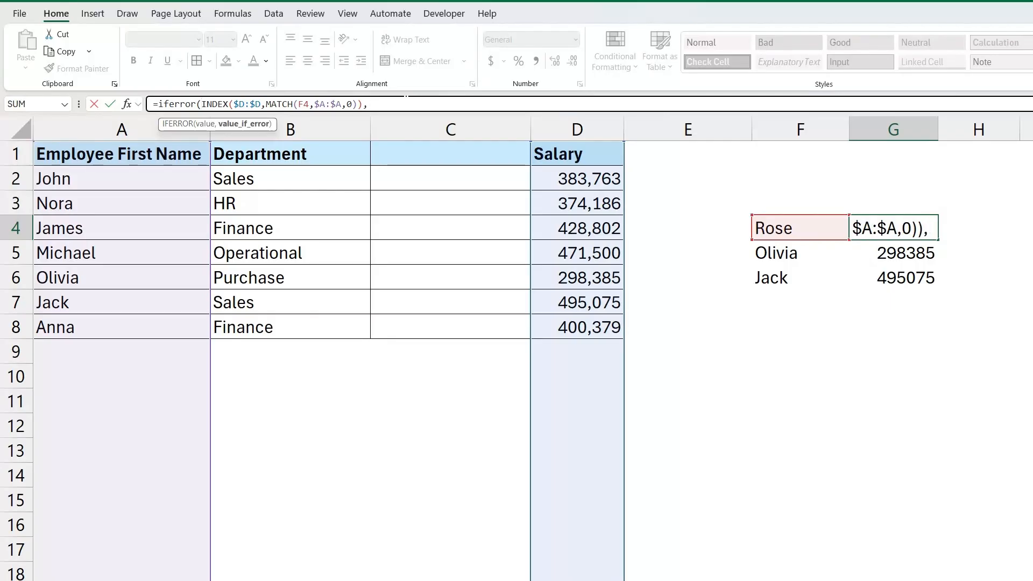
text("Emp)
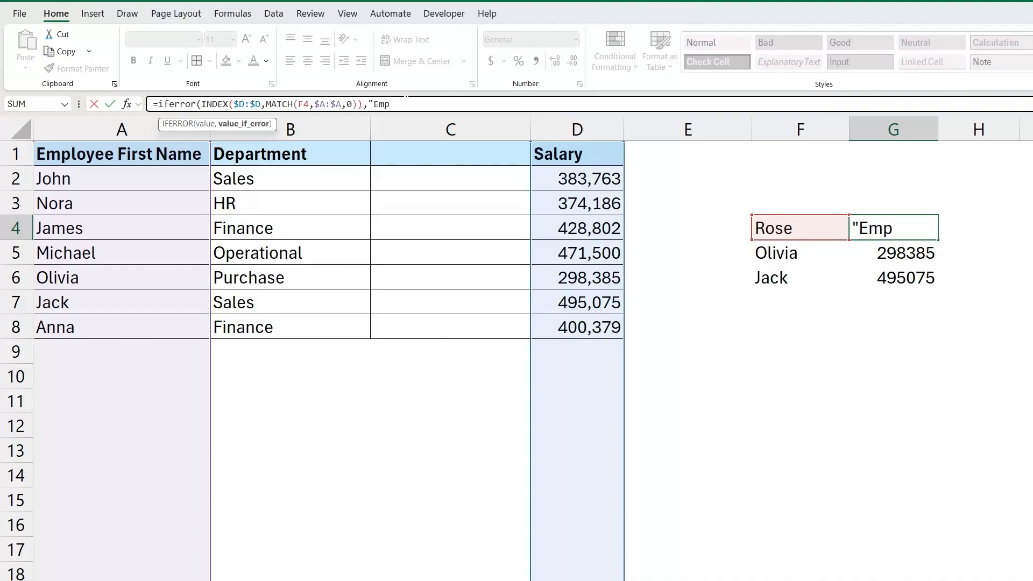
text(loyee not f)
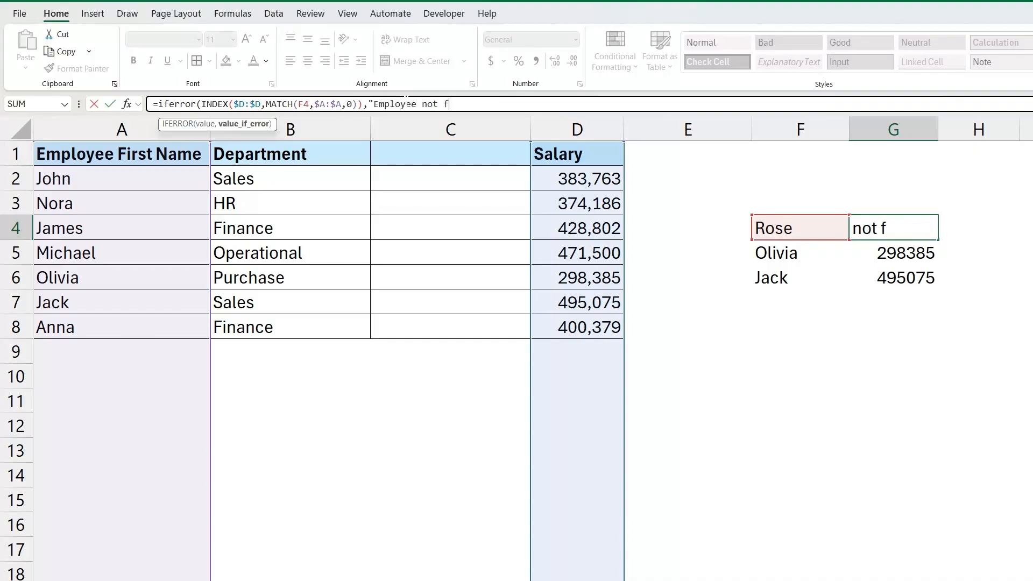
text(ound))
key(BackSpace)
text(")
key(Return)
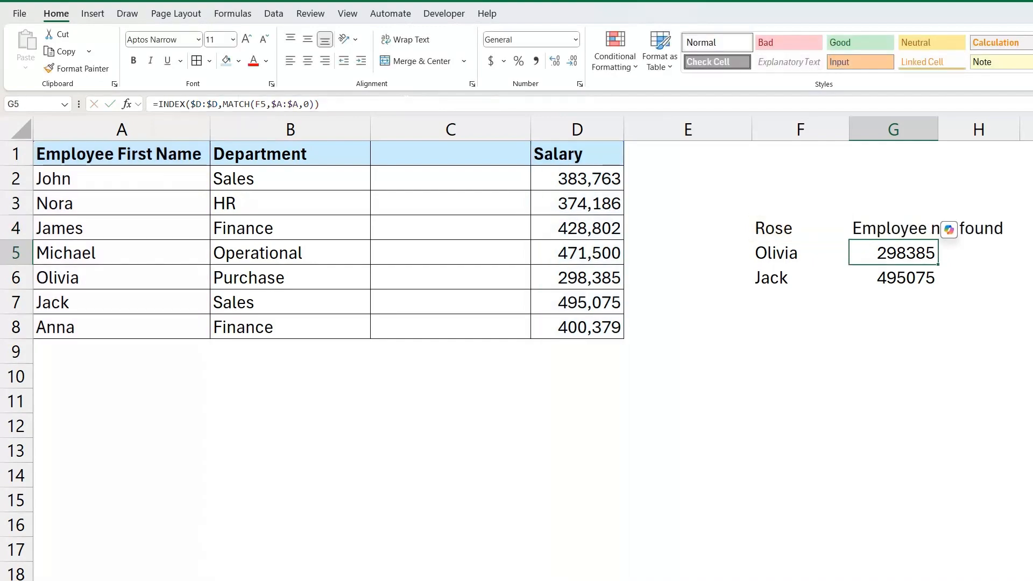
Widen column G to fit the fallback text, and replace the lookup name in F4 with the first name from table row 8.
click(894, 228)
drag(938, 129, 1019, 130)
click(800, 228)
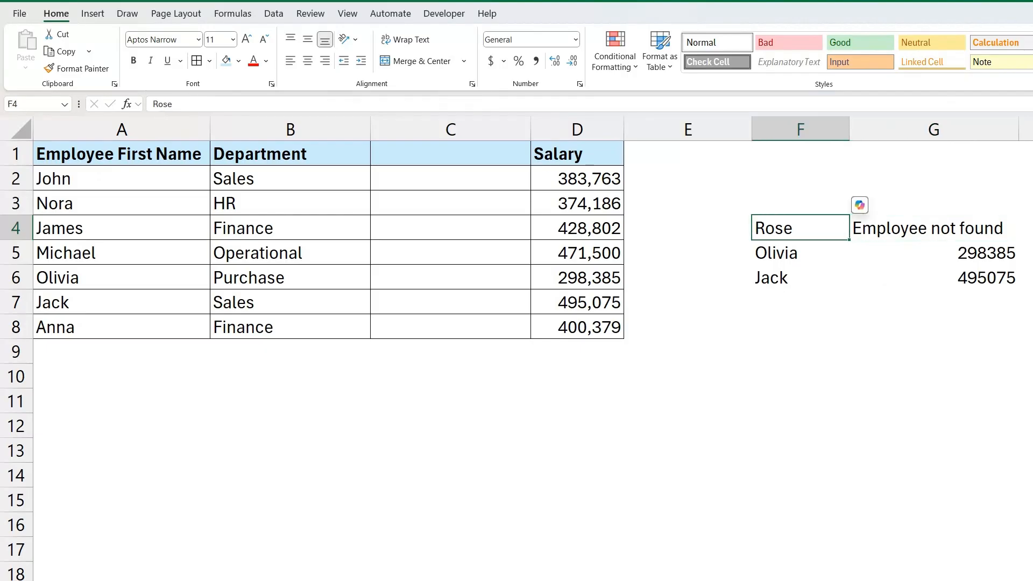
text(Anna)
key(Return)
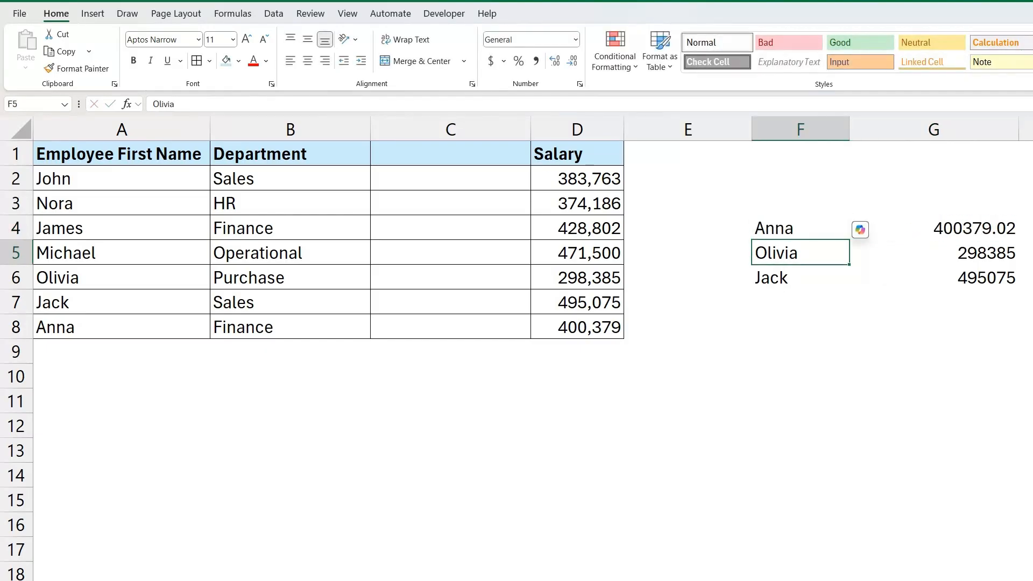
Compare the salary returned in G4 with the one in D8, and autofit column G to its contents.
click(934, 228)
click(577, 327)
click(935, 228)
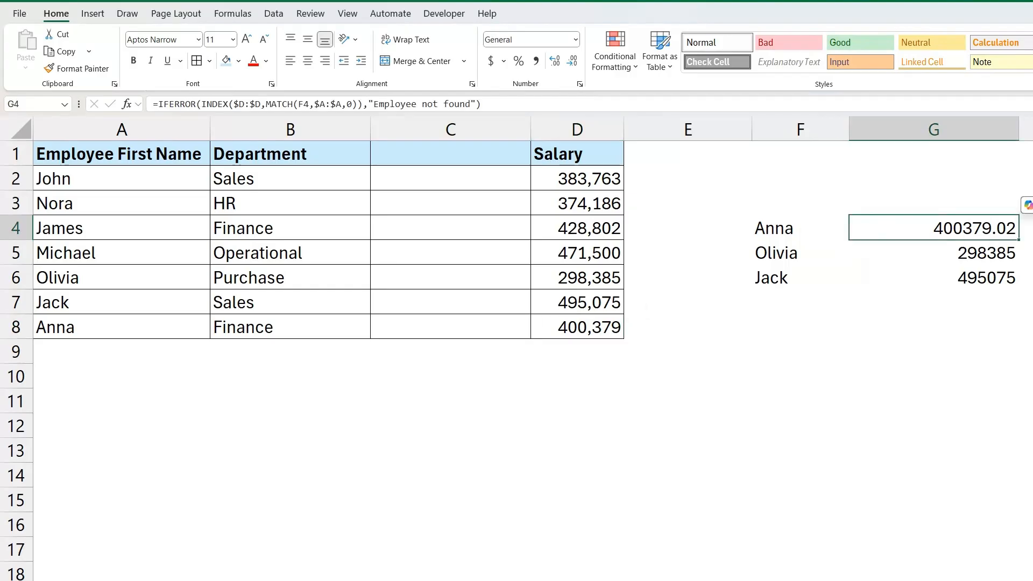
click(577, 351)
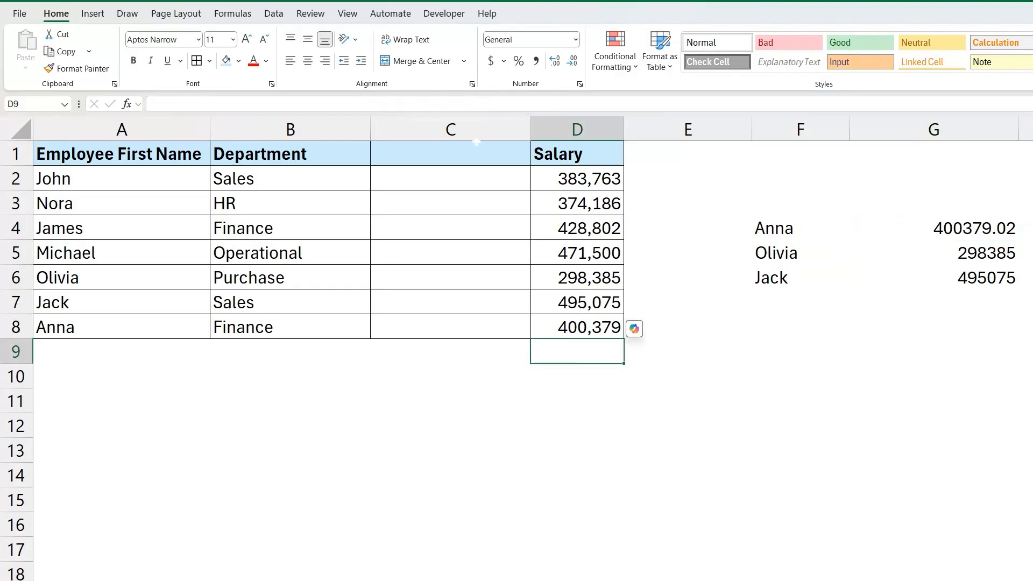
double_click(1018, 129)
click(899, 228)
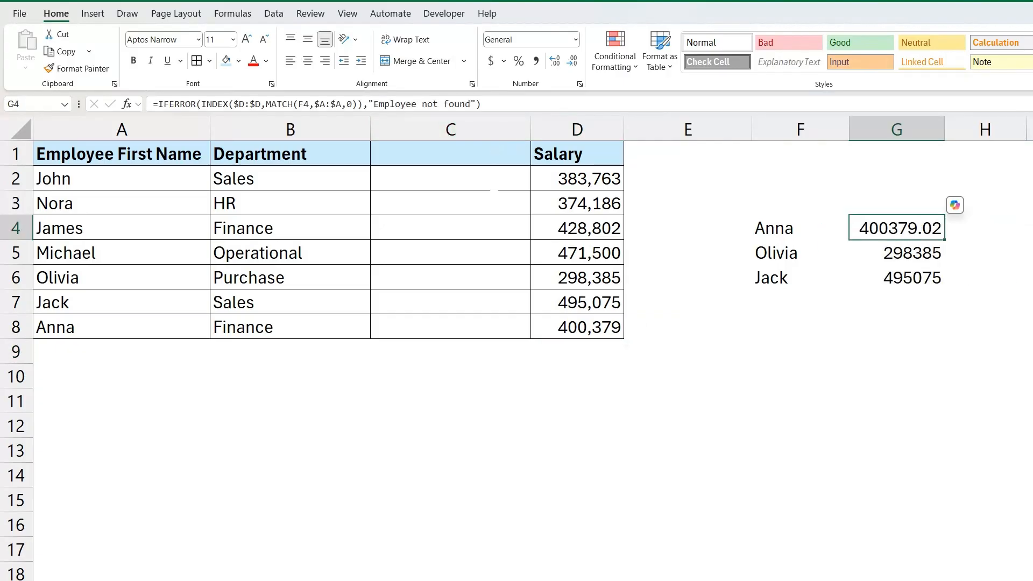